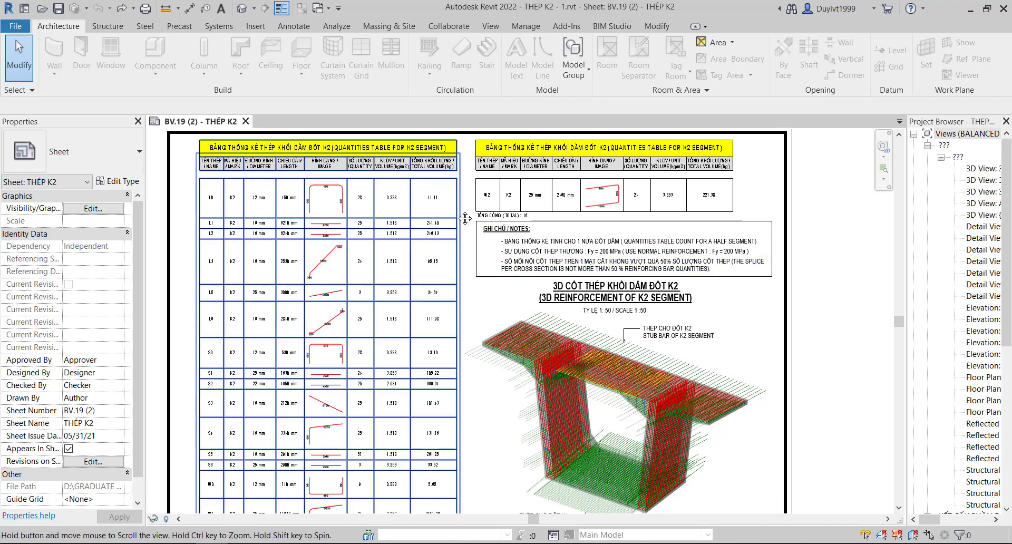
# Pan and zoom across the Revit sheet to bring the K2 rebar schedule and its U-bar image into view
pyautogui.moveTo(350, 215); pyautogui.dragTo(389, 245, button='middle')
pyautogui.scroll(1, 389, 246)
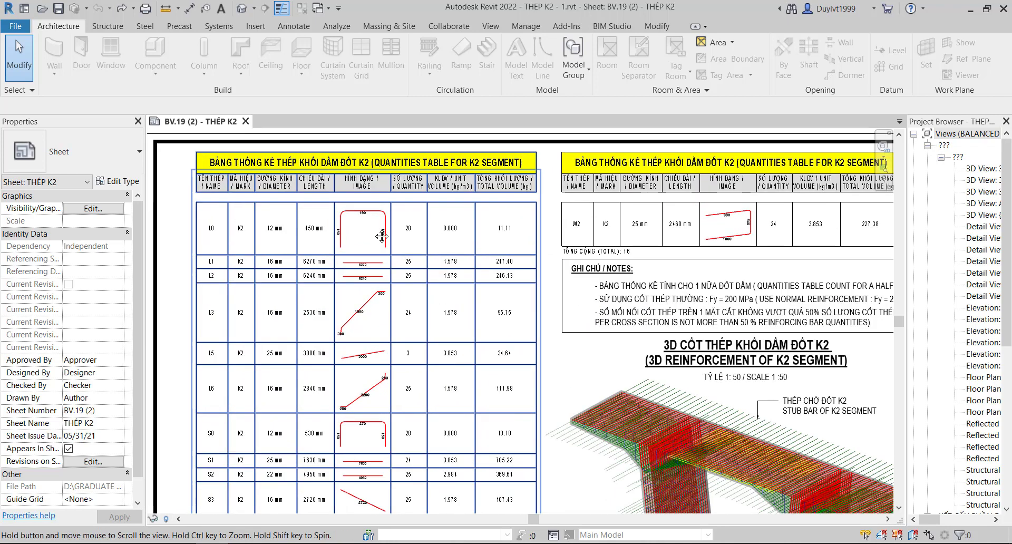
pyautogui.scroll(2, 416, 254)
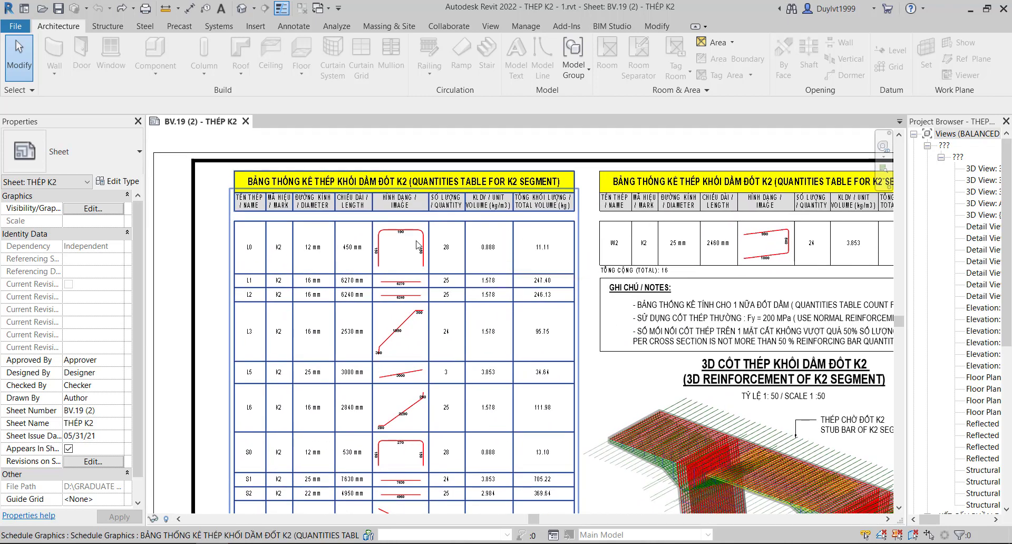
pyautogui.scroll(1, 411, 251)
pyautogui.scroll(1, 411, 247)
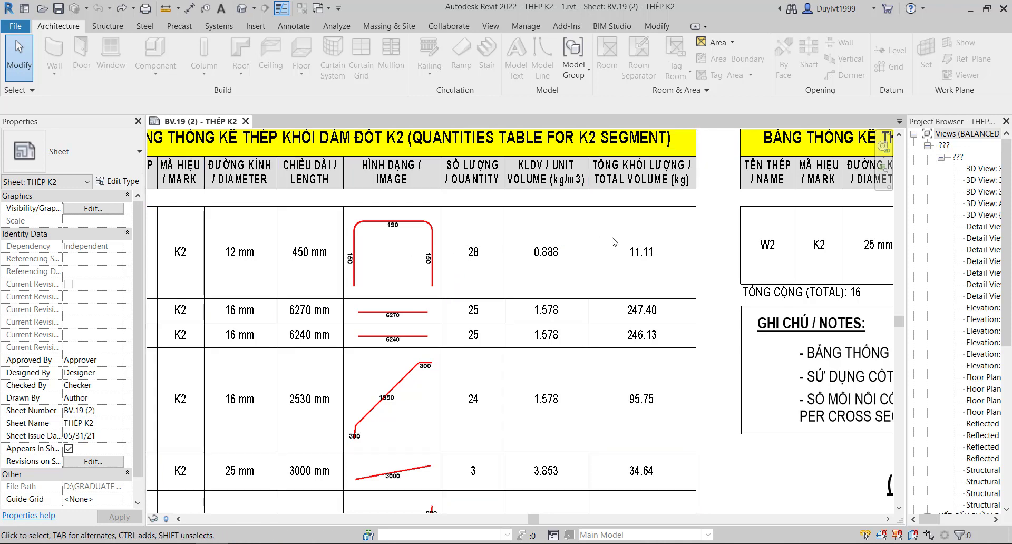
pyautogui.scroll(1, 506, 274)
pyautogui.scroll(1, 431, 279)
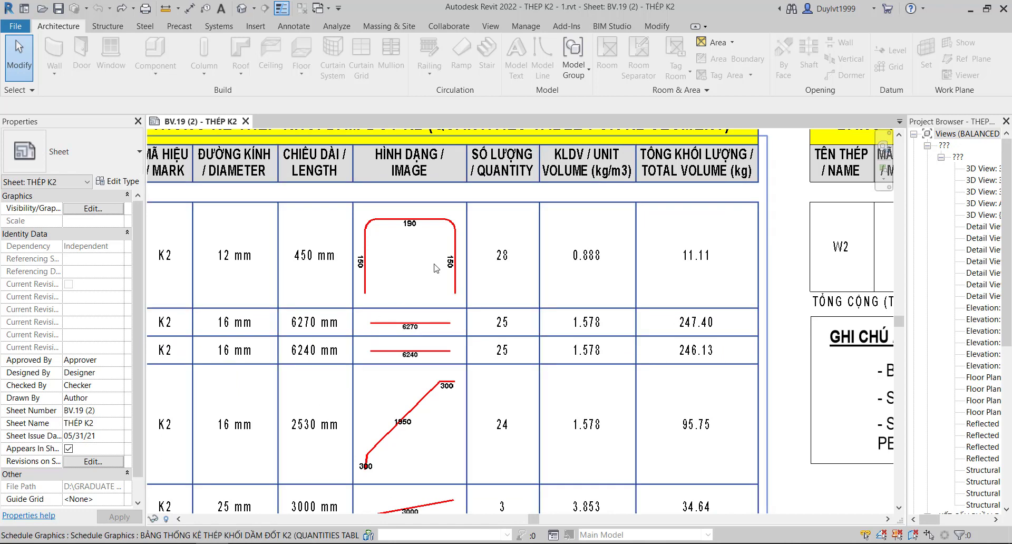
pyautogui.moveTo(435, 269)
pyautogui.mouseDown(button='middle')
pyautogui.moveTo(455, 291)
pyautogui.moveTo(465, 268)
pyautogui.mouseUp(button='middle')
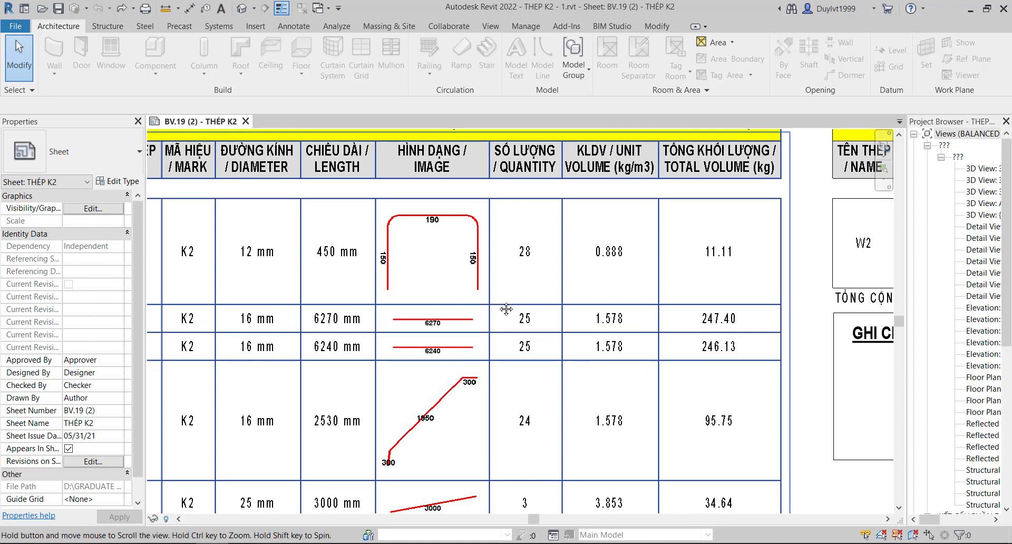
pyautogui.moveTo(504, 308); pyautogui.dragTo(506, 308, button='middle')
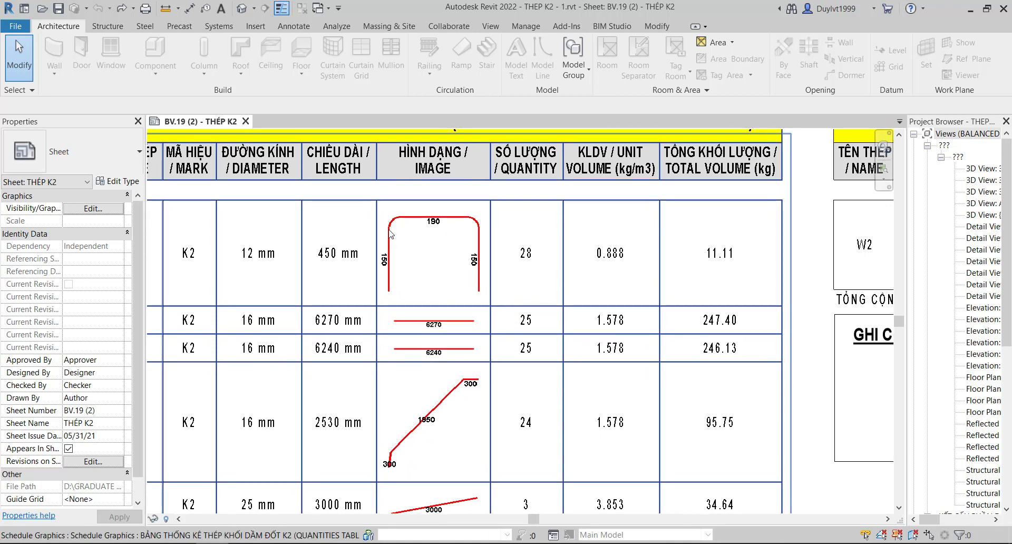
pyautogui.scroll(1, 390, 234)
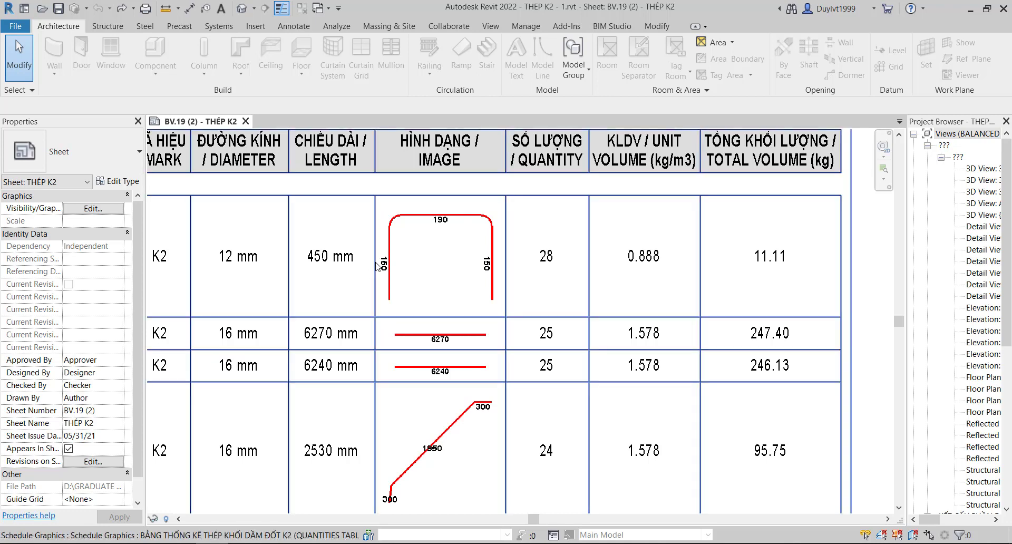
pyautogui.scroll(2, 375, 257)
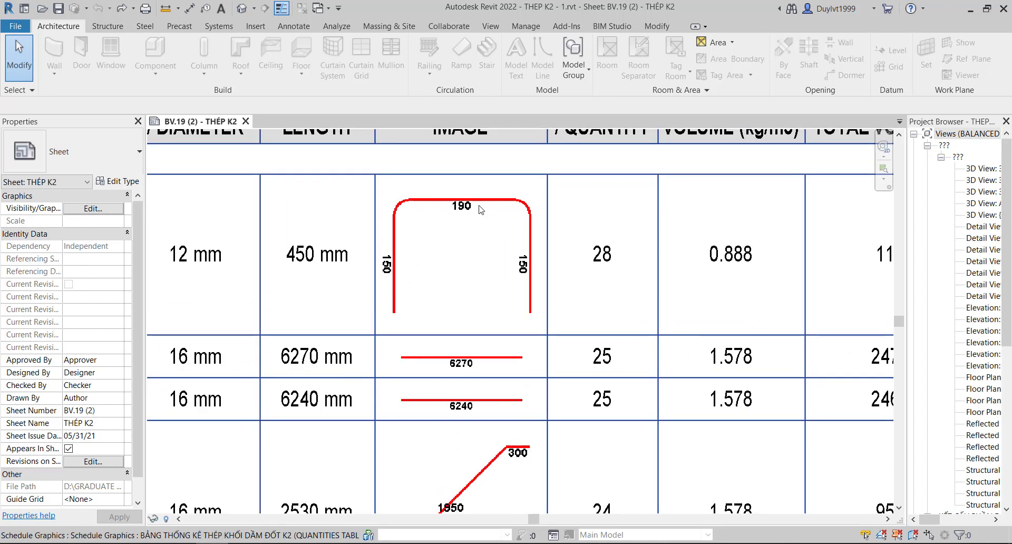
pyautogui.scroll(1, 528, 205)
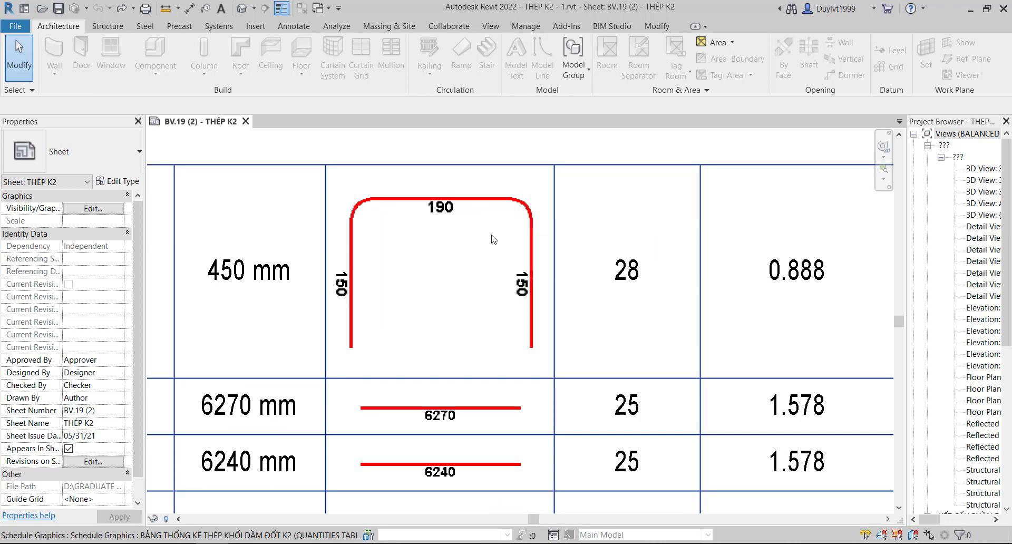
pyautogui.scroll(1, 348, 356)
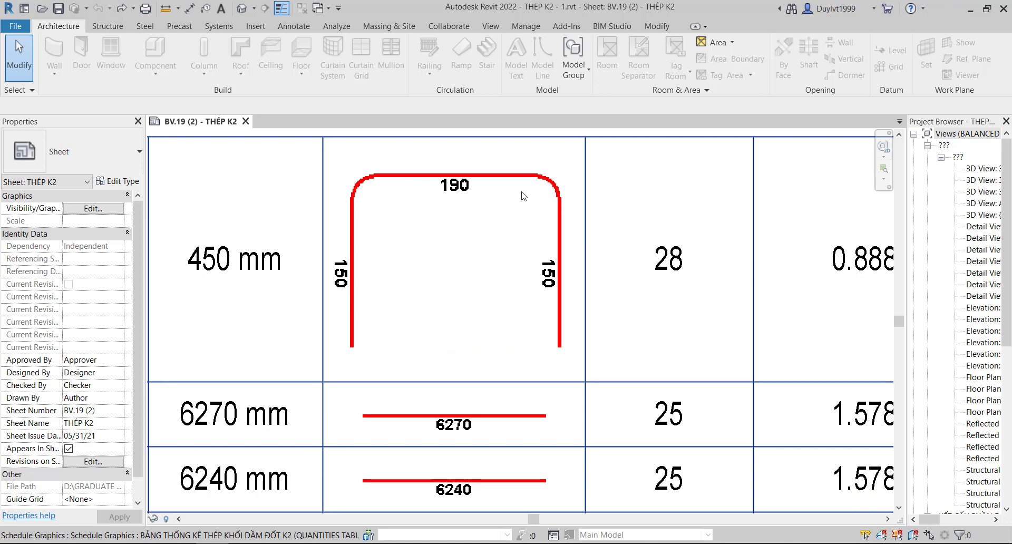
pyautogui.scroll(-1, 488, 200)
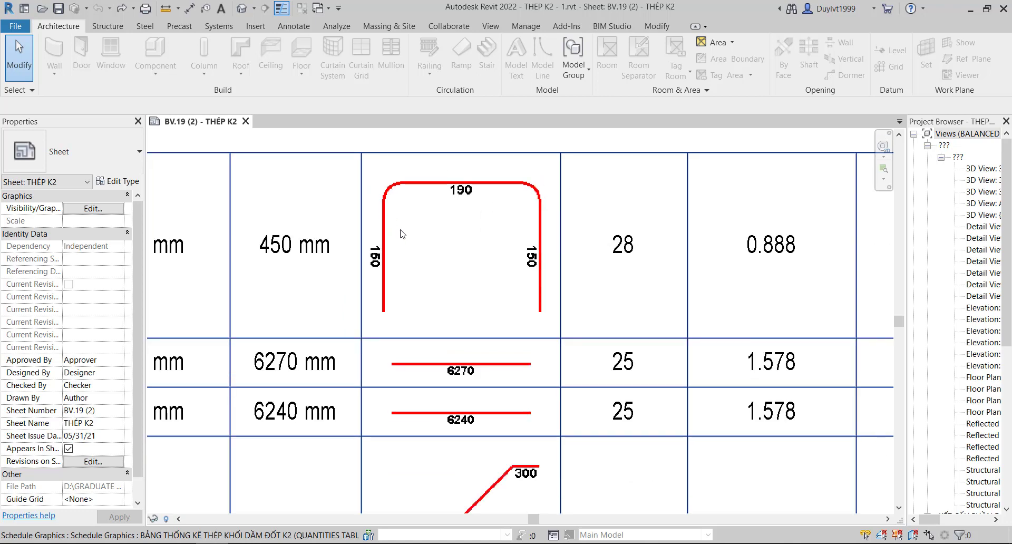
pyautogui.scroll(-1, 464, 266)
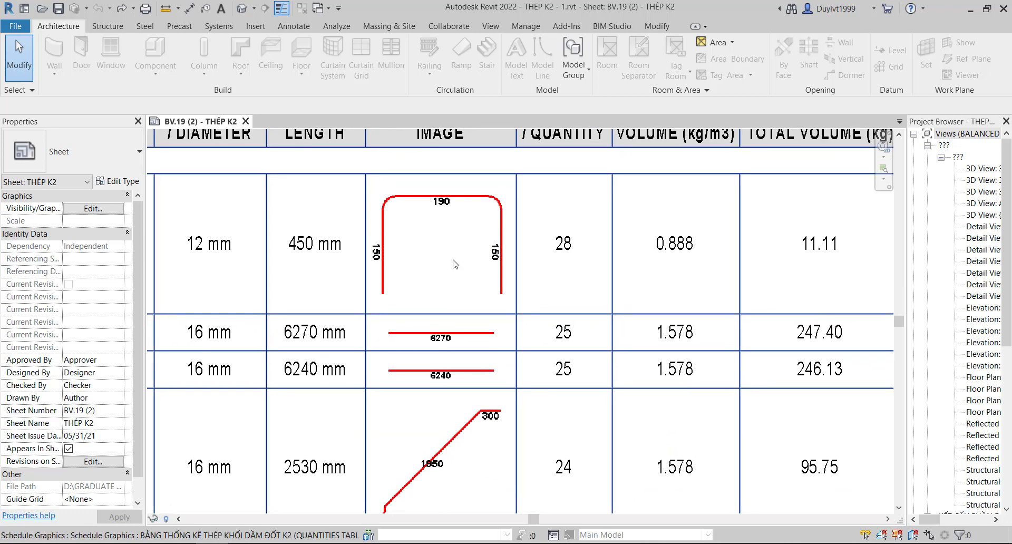
pyautogui.moveTo(480, 259); pyautogui.dragTo(489, 272, button='middle')
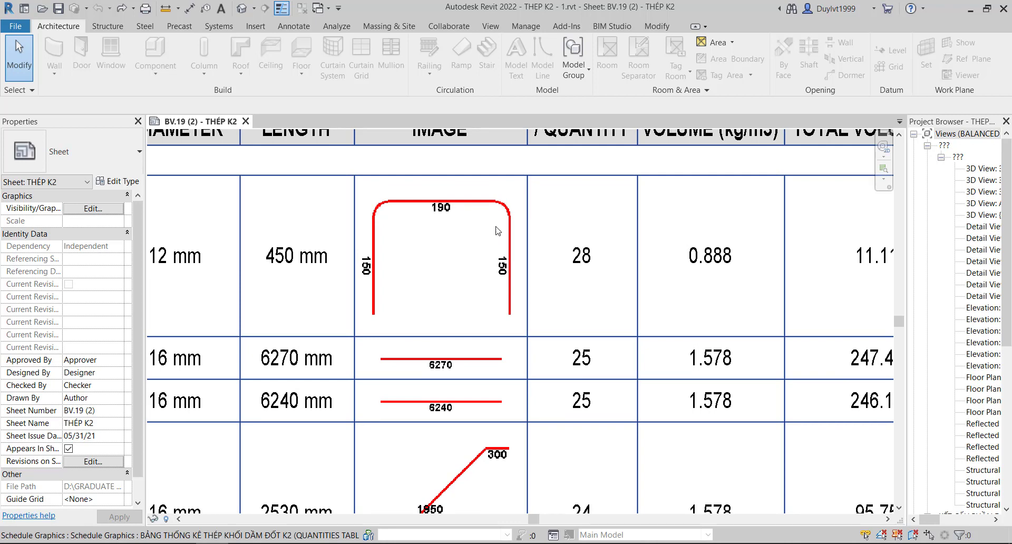
pyautogui.moveTo(432, 262); pyautogui.dragTo(437, 284, button='middle')
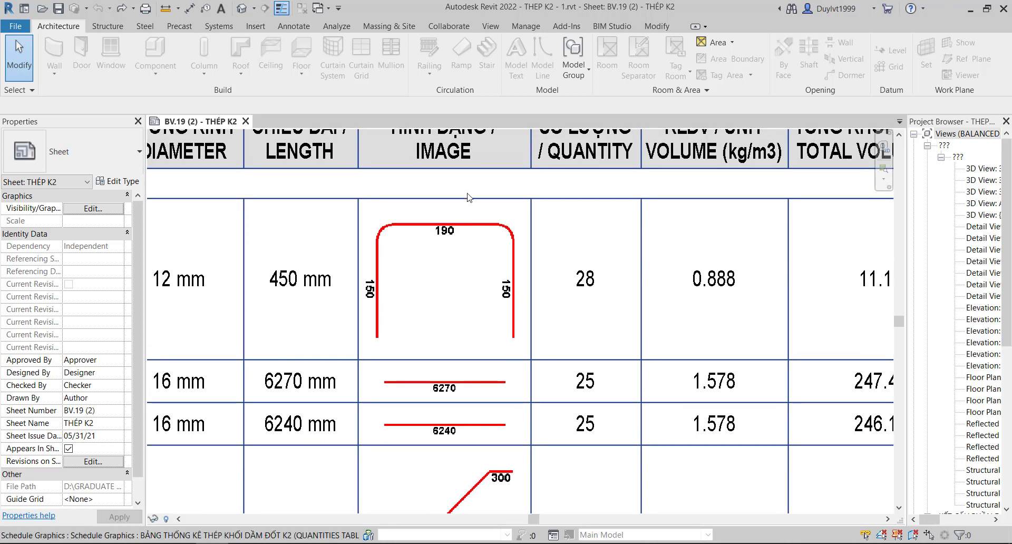
pyautogui.scroll(1, 468, 194)
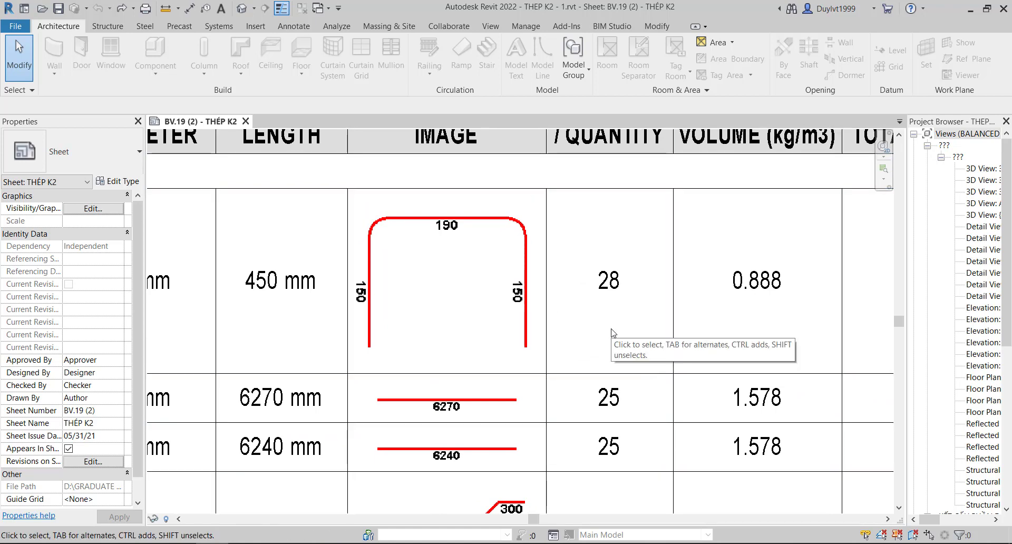
pyautogui.scroll(-1, 469, 264)
pyautogui.scroll(-3, 443, 237)
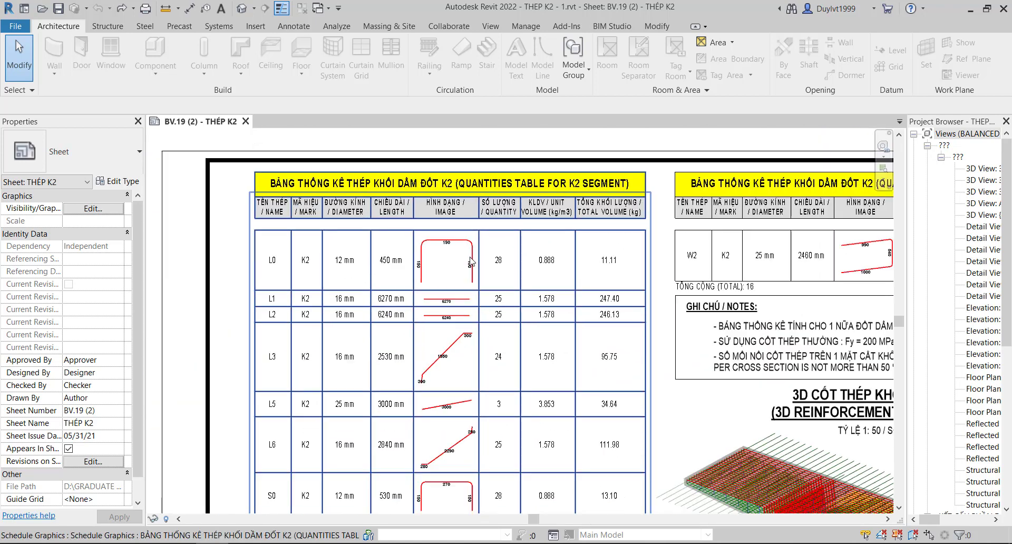
# Open the schedule in its own view and check row L0's image list, adding no new image
pyautogui.doubleClick(437, 203)
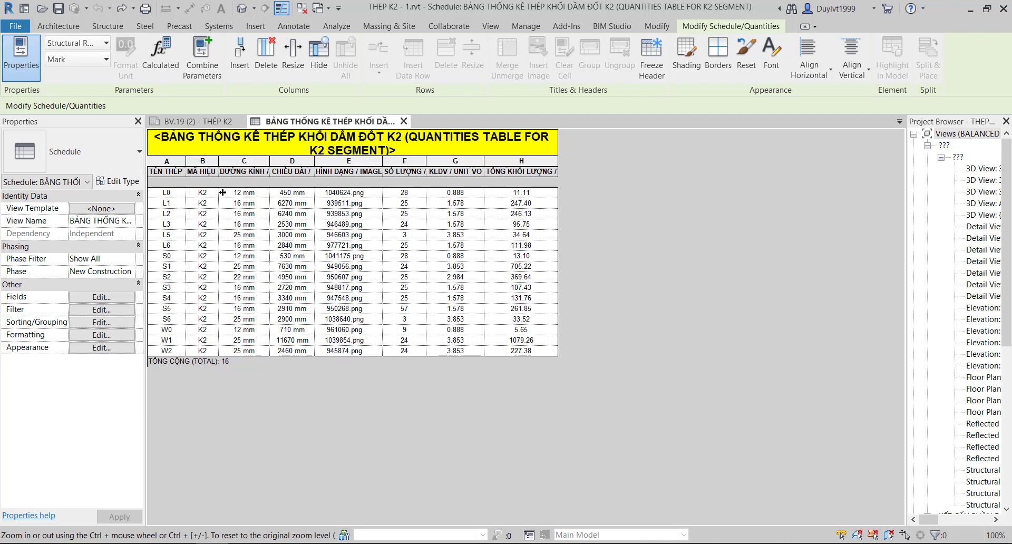
pyautogui.click(373, 192)
pyautogui.click(379, 194)
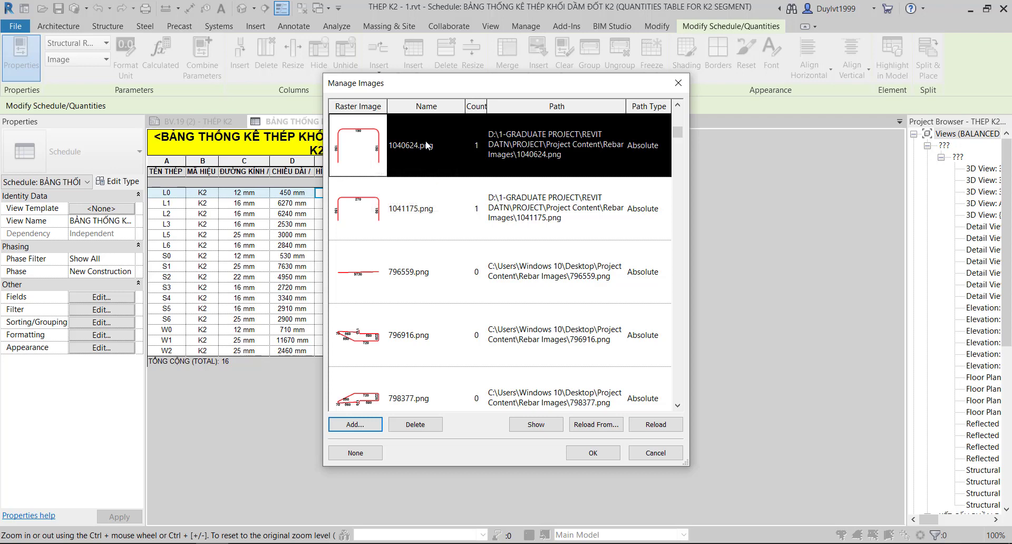
pyautogui.moveTo(358, 397)
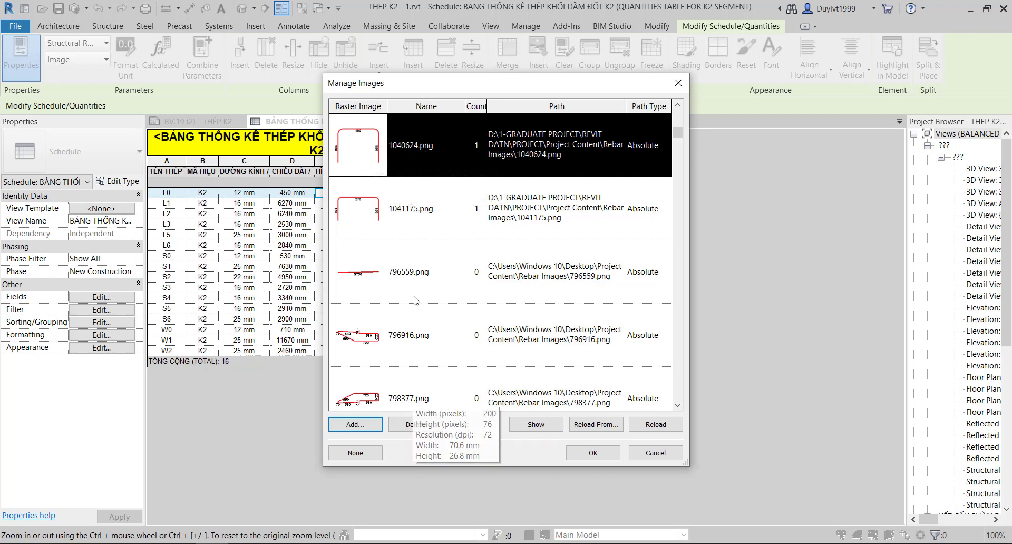
pyautogui.scroll(-3, 416, 303)
pyautogui.scroll(6, 416, 311)
pyautogui.scroll(2, 415, 312)
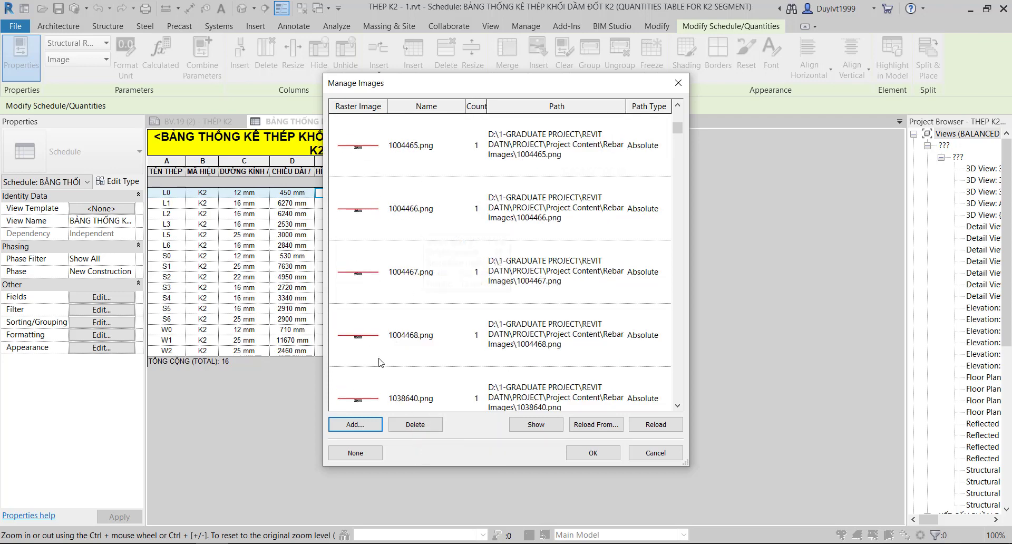
pyautogui.click(368, 425)
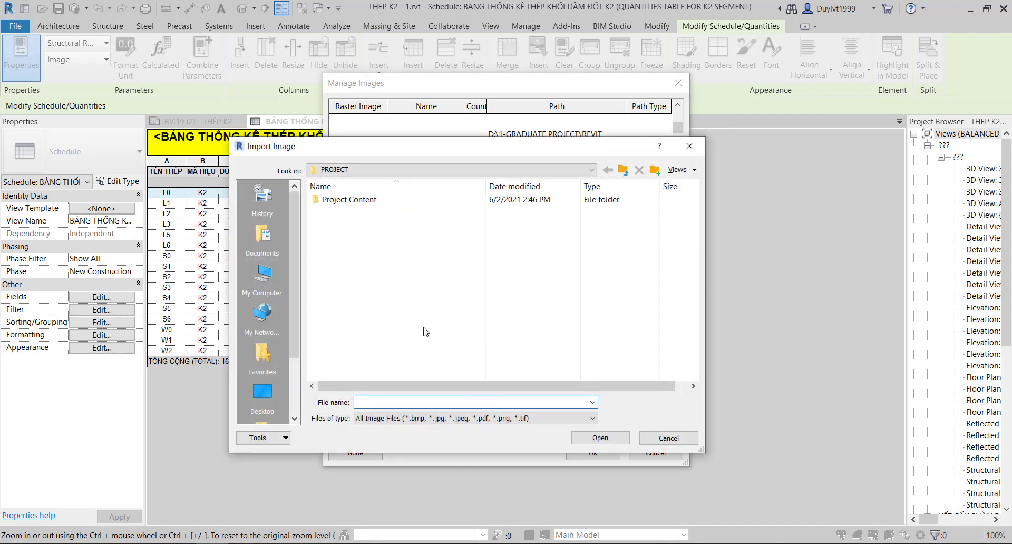
pyautogui.click(679, 155)
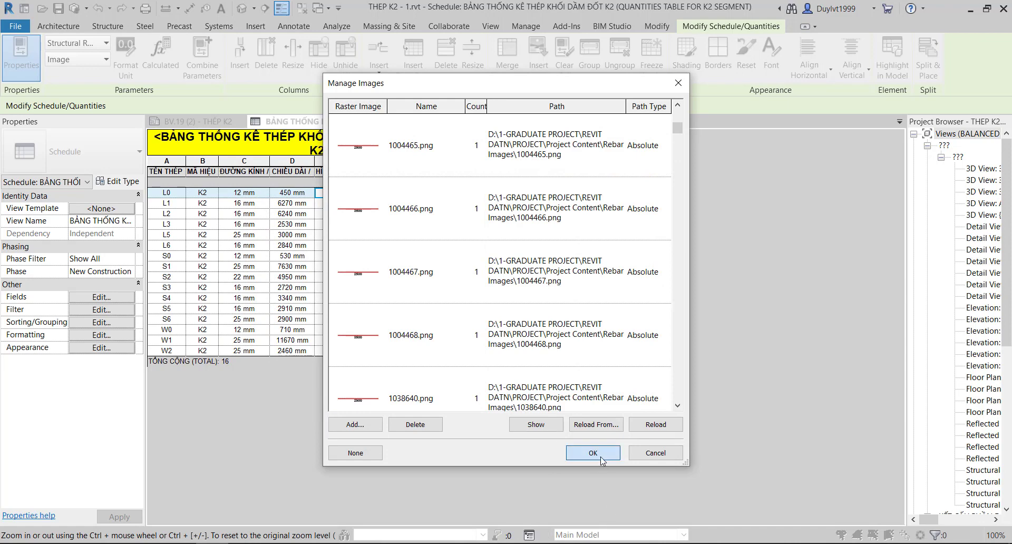
pyautogui.click(593, 453)
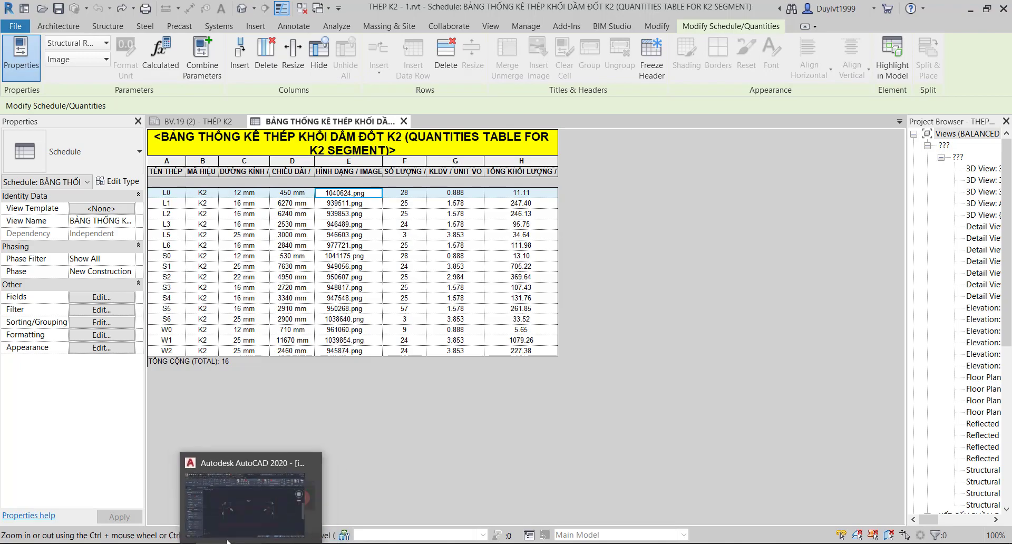
# Switch to the AutoCAD drawing and make room beside the dimensioned bar
pyautogui.click(253, 512)
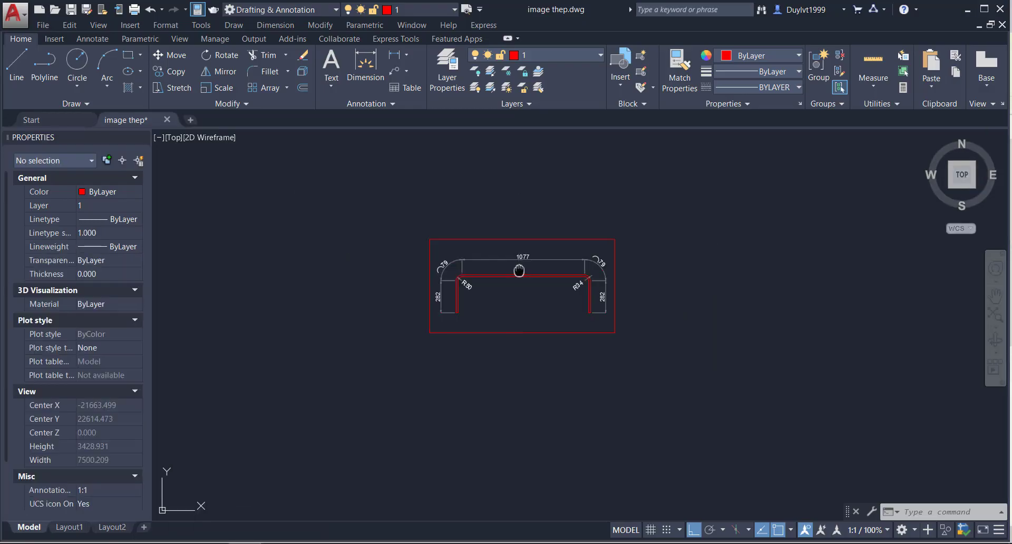
pyautogui.moveTo(491, 232); pyautogui.dragTo(491, 245, button='middle')
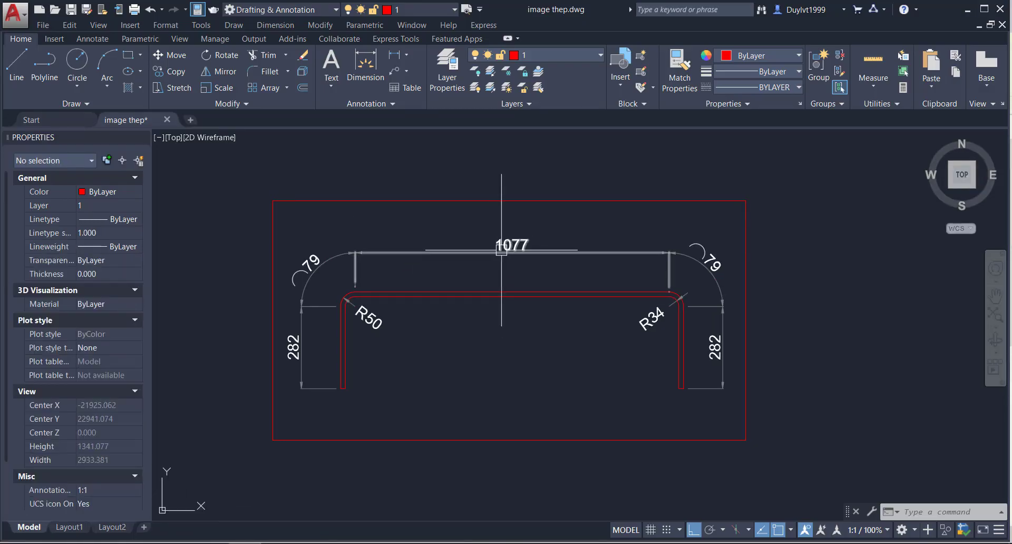
pyautogui.click(261, 191)
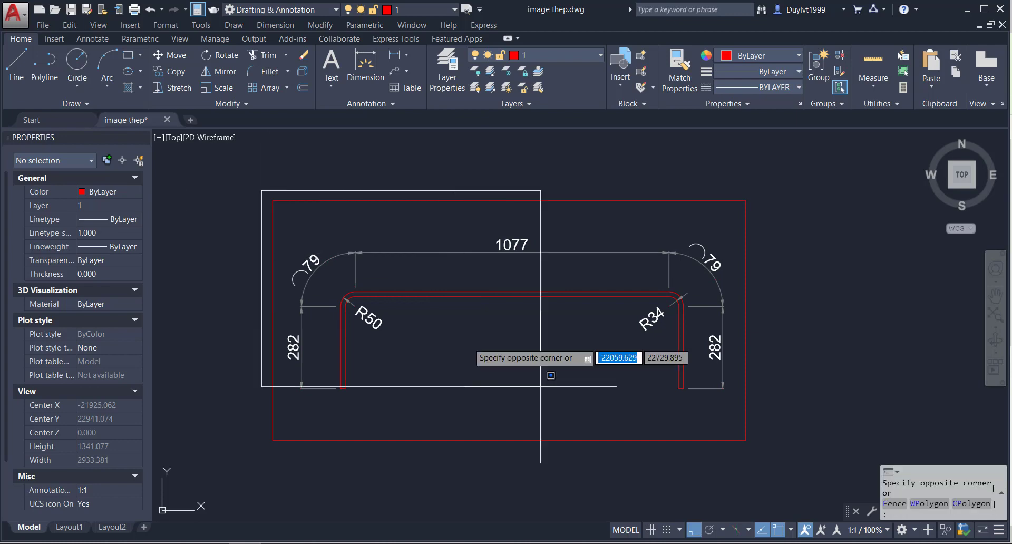
pyautogui.click(770, 425)
pyautogui.press('Escape')
pyautogui.press('Escape')
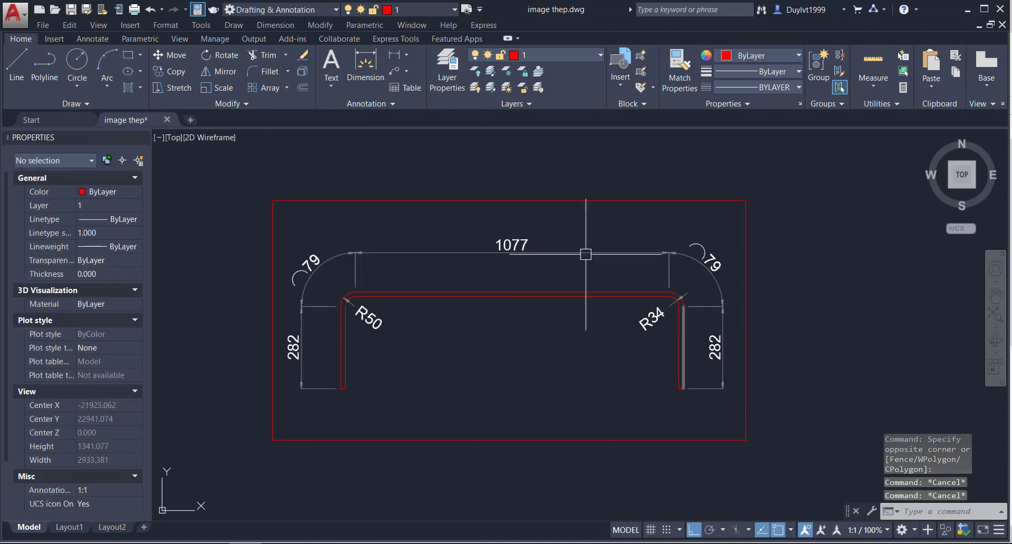
pyautogui.moveTo(705, 271); pyautogui.dragTo(681, 274, button='middle')
pyautogui.write('rec')
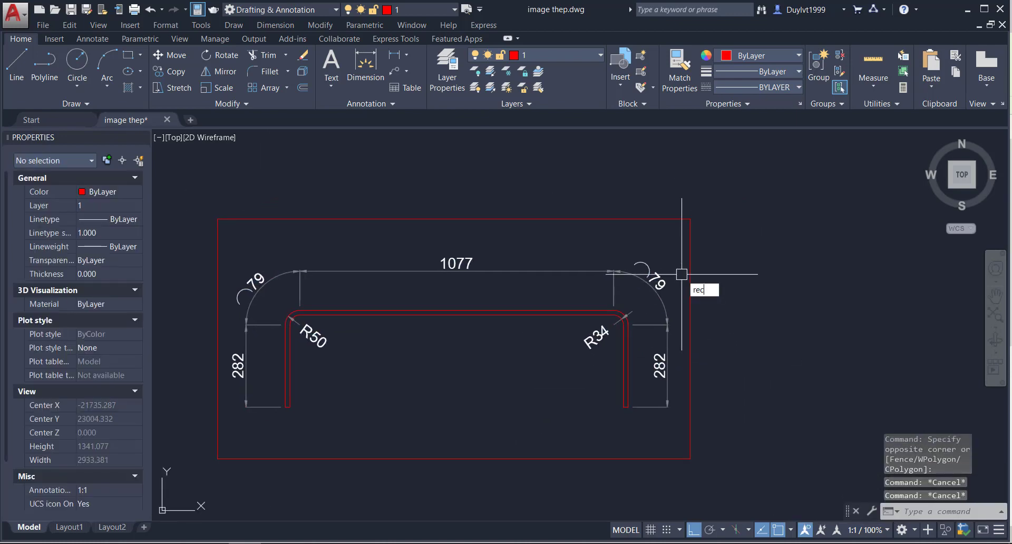
# Draw a rectangular frame beside the existing drawing
pyautogui.press('Return')
pyautogui.click(709, 218)
pyautogui.scroll(-3, 687, 316)
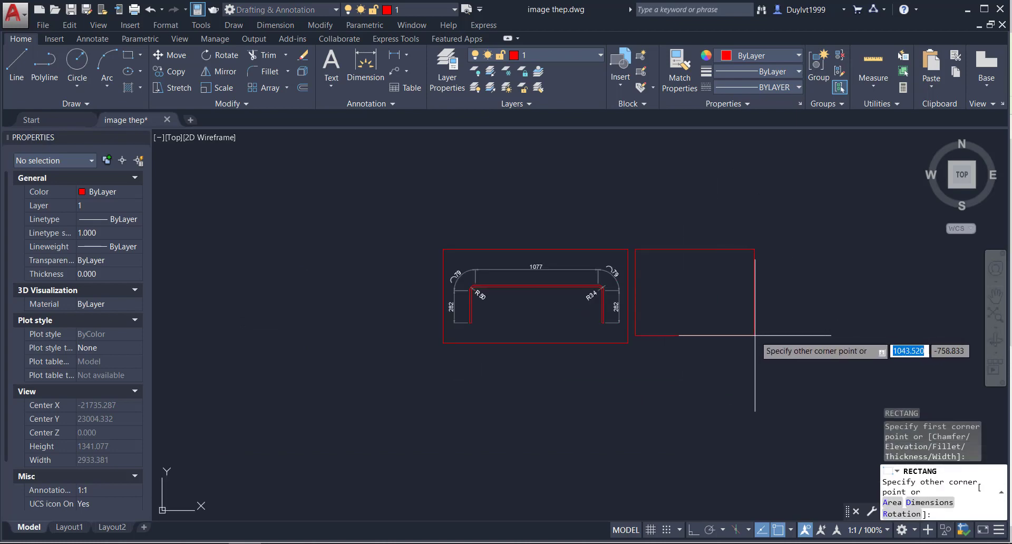
pyautogui.click(812, 342)
pyautogui.press('Escape')
pyautogui.moveTo(704, 305); pyautogui.dragTo(578, 294, button='middle')
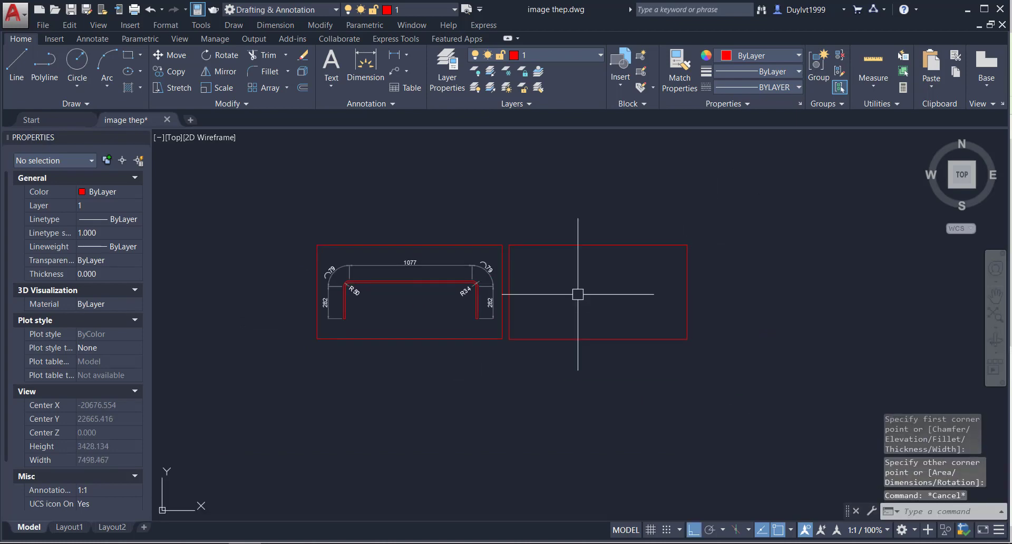
pyautogui.scroll(4, 569, 290)
# Draw the U's left leg and top edge with LINE inside the new frame
pyautogui.write('l')
pyautogui.press('Return')
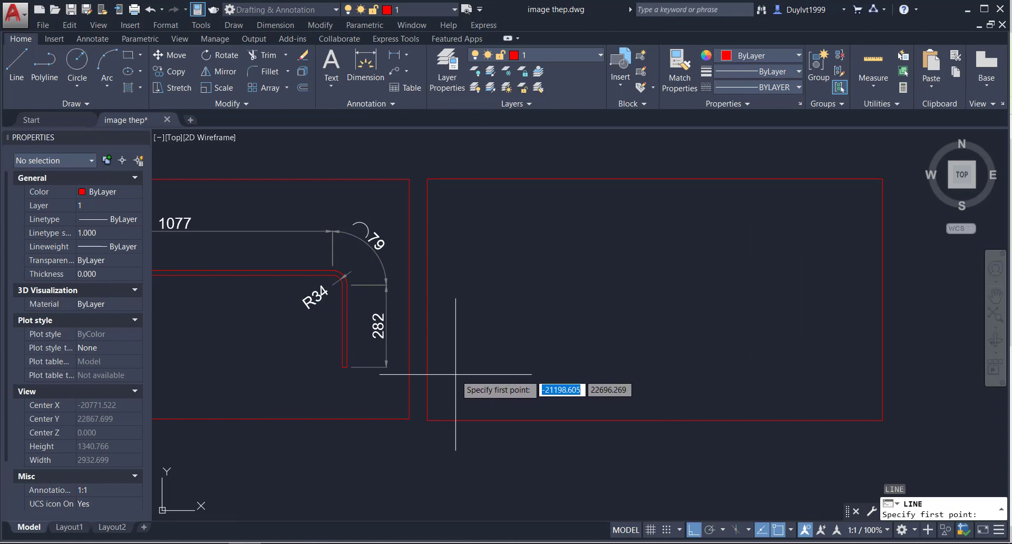
pyautogui.click(456, 372)
pyautogui.click(457, 273)
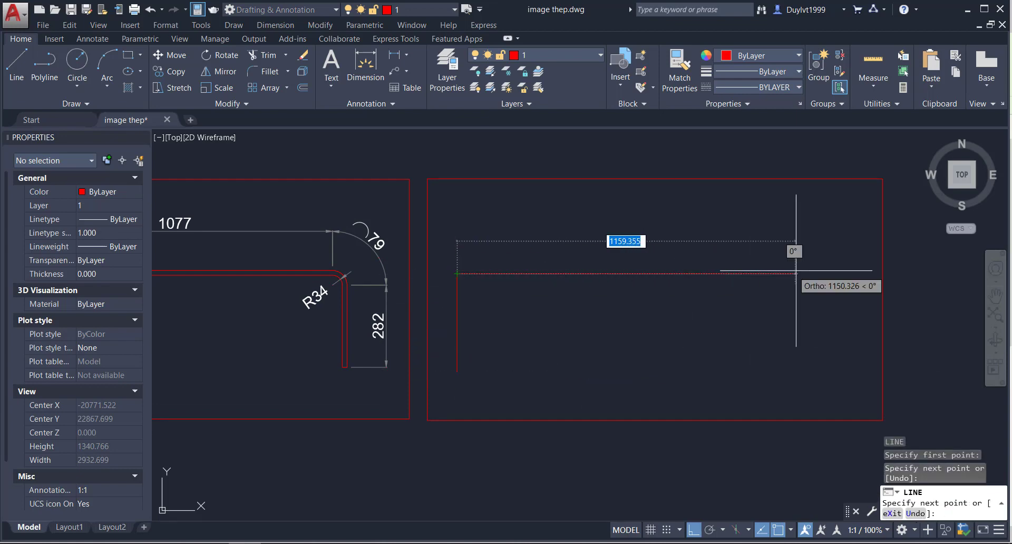
pyautogui.click(829, 274)
pyautogui.press('Escape')
# Copy the left leg to the right end of the top edge
pyautogui.click(486, 293)
pyautogui.click(443, 335)
pyautogui.moveTo(539, 324); pyautogui.dragTo(490, 317, button='middle')
pyautogui.write('co')
pyautogui.press('Return')
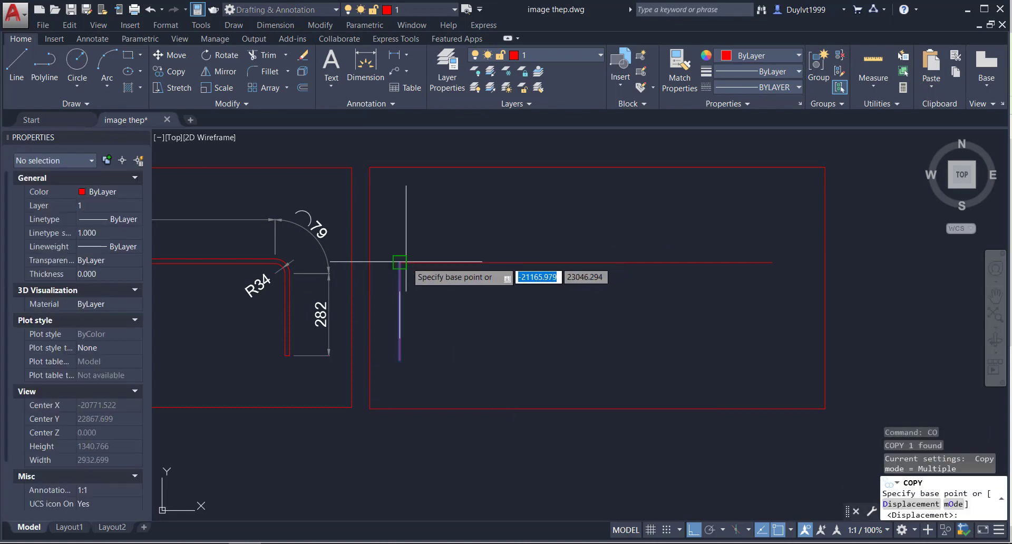
pyautogui.click(406, 262)
pyautogui.click(775, 273)
pyautogui.press('Escape')
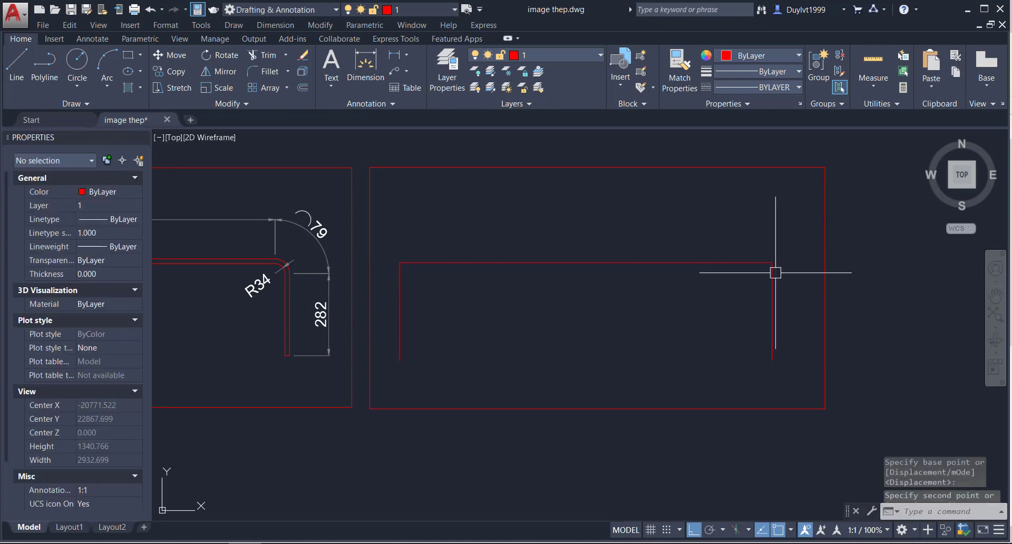
pyautogui.press('Escape')
# Select all three lines of the U and move them within the frame
pyautogui.click(790, 218)
pyautogui.click(390, 311)
pyautogui.moveTo(461, 307)
pyautogui.mouseDown(button='middle')
pyautogui.moveTo(453, 297)
pyautogui.moveTo(472, 298)
pyautogui.moveTo(465, 320)
pyautogui.moveTo(386, 296)
pyautogui.mouseUp(button='middle')
pyautogui.write('m')
pyautogui.press('Return')
pyautogui.click(474, 271)
pyautogui.scroll(2, 325, 302)
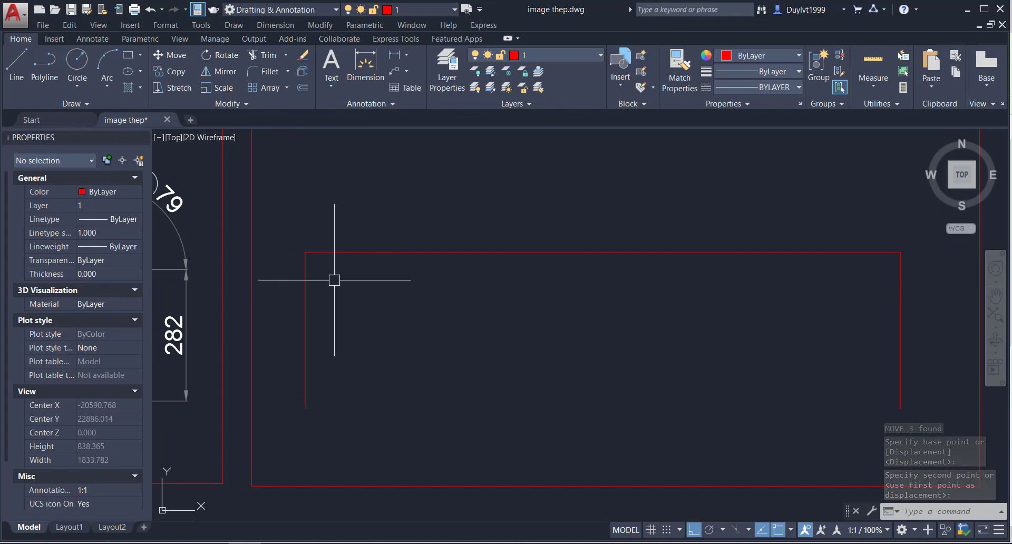
pyautogui.moveTo(334, 280); pyautogui.dragTo(337, 284, button='middle')
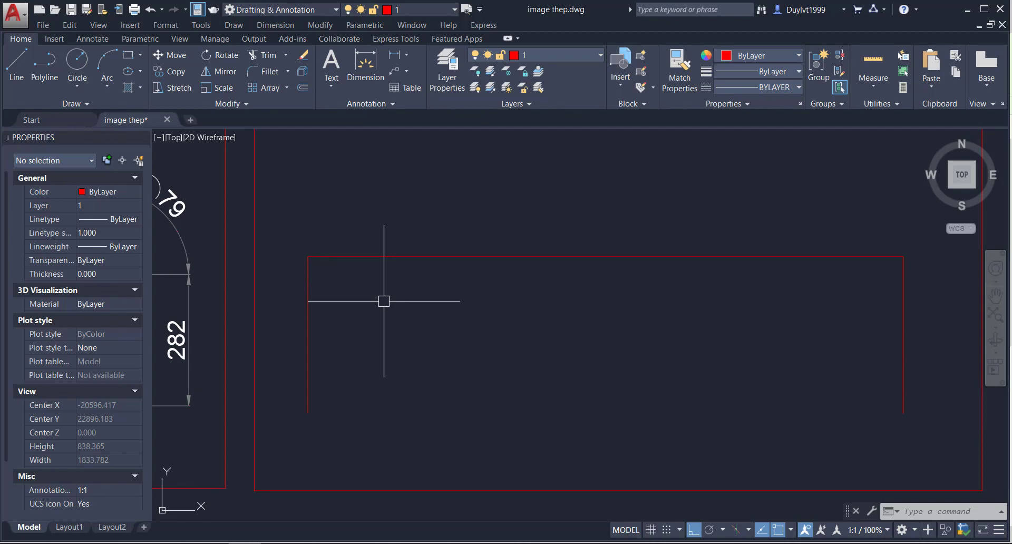
# Fillet the U's top-left and top-right corners with radius 50
pyautogui.write('f')
pyautogui.press('Return')
pyautogui.click(350, 258)
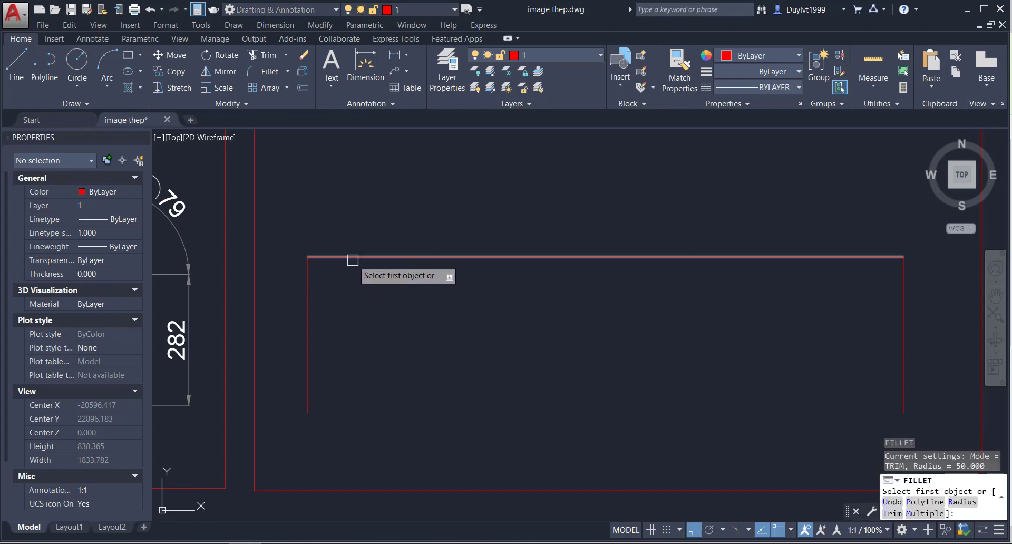
pyautogui.click(308, 297)
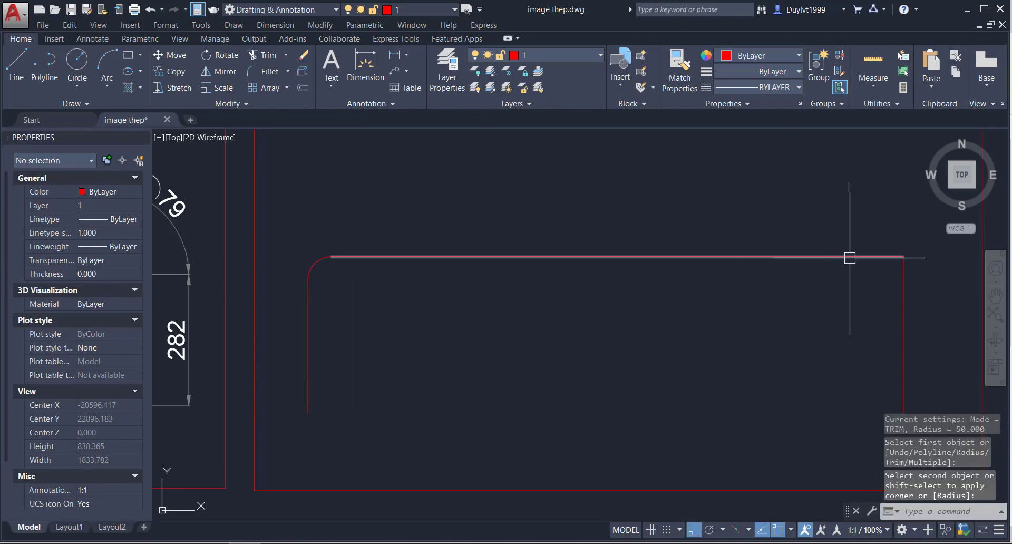
pyautogui.press('Return')
pyautogui.click(905, 287)
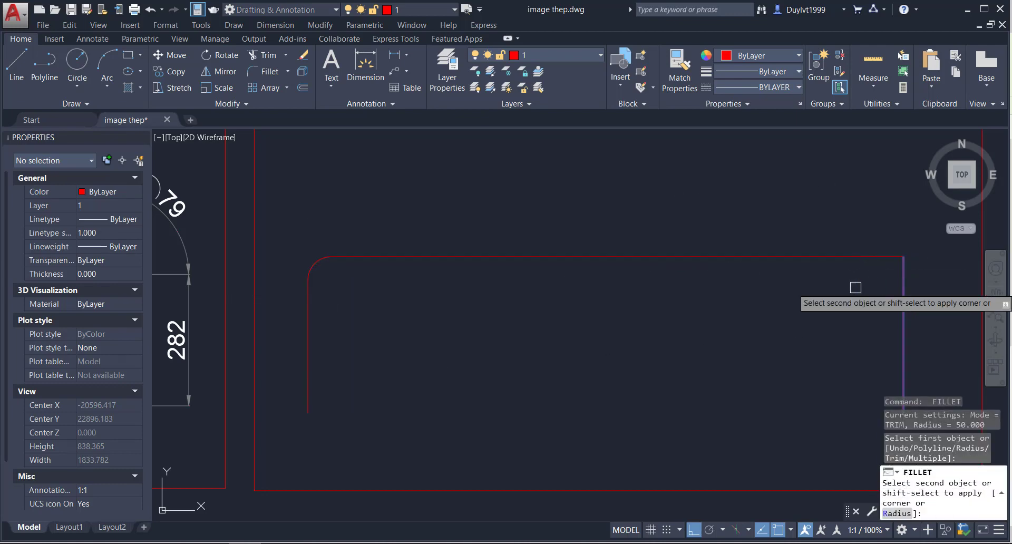
pyautogui.click(875, 258)
pyautogui.scroll(-2, 763, 292)
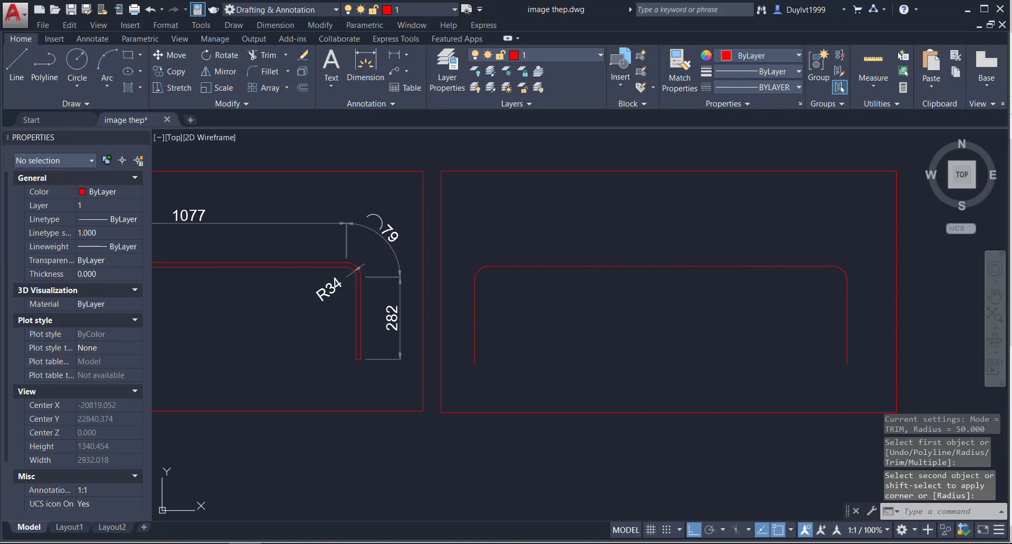
pyautogui.scroll(1, 527, 322)
pyautogui.scroll(1, 476, 320)
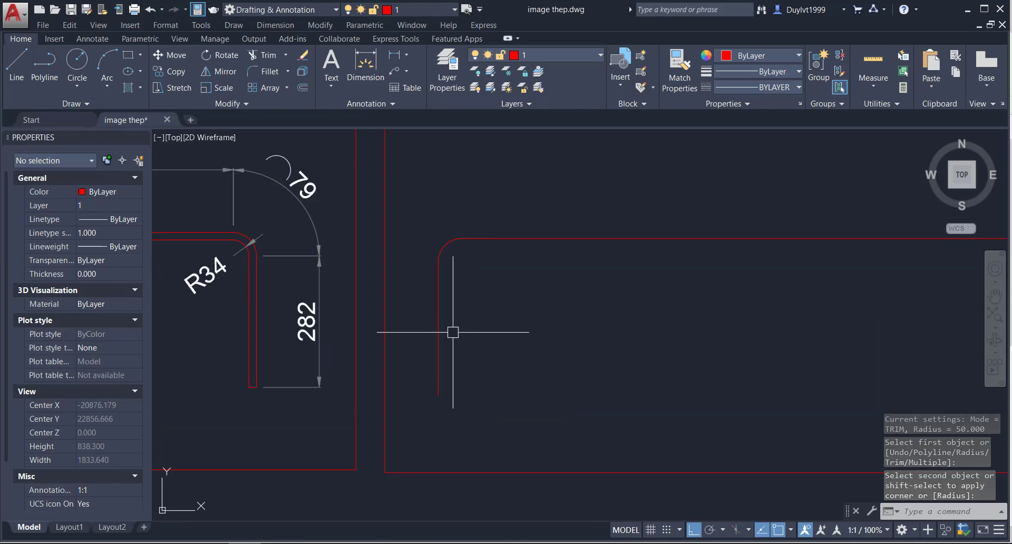
# Offset the top edge and top-left corner arc 20 units inward
pyautogui.write('o')
pyautogui.press('Return')
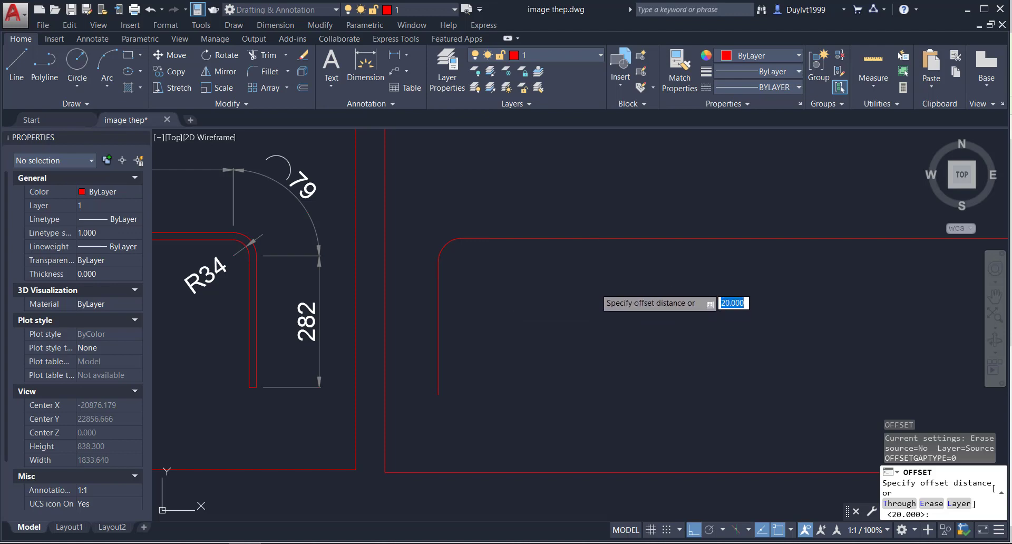
pyautogui.press('Return')
pyautogui.click(593, 240)
pyautogui.click(601, 266)
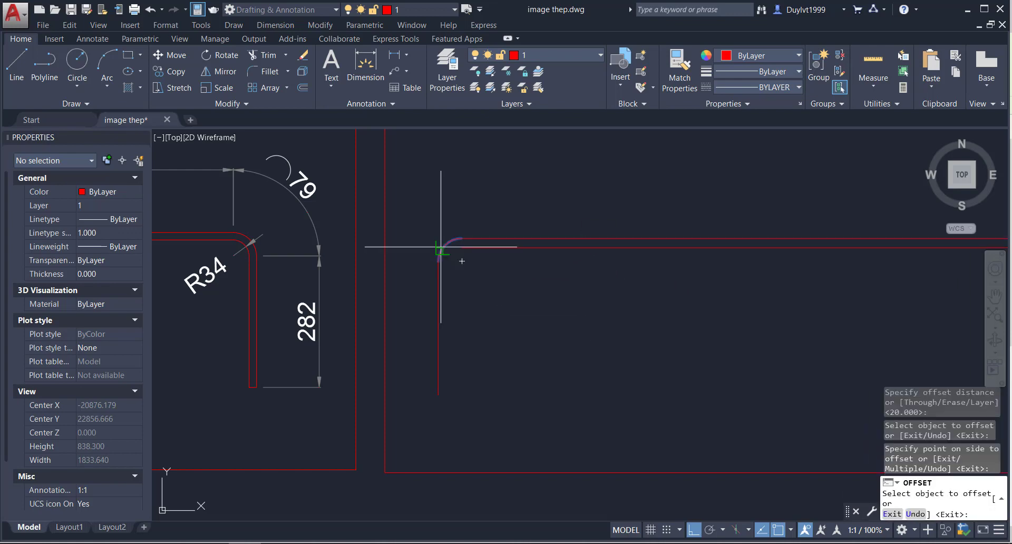
pyautogui.click(440, 248)
pyautogui.click(467, 289)
# Offset the top-right corner curve and right leg 20 units inward as well
pyautogui.hscroll(3, 593, 317)
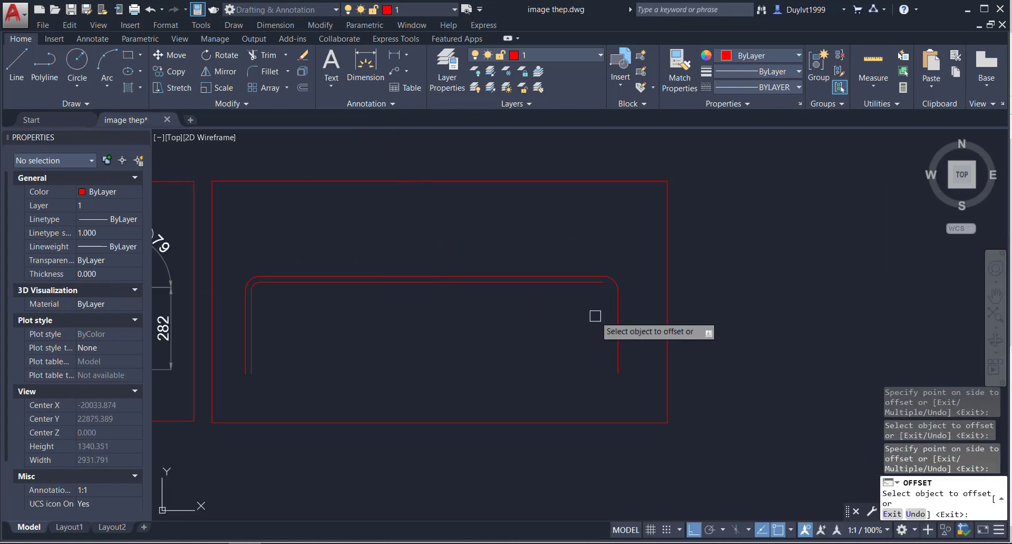
pyautogui.hscroll(3, 619, 280)
pyautogui.click(601, 280)
pyautogui.click(598, 295)
pyautogui.click(606, 326)
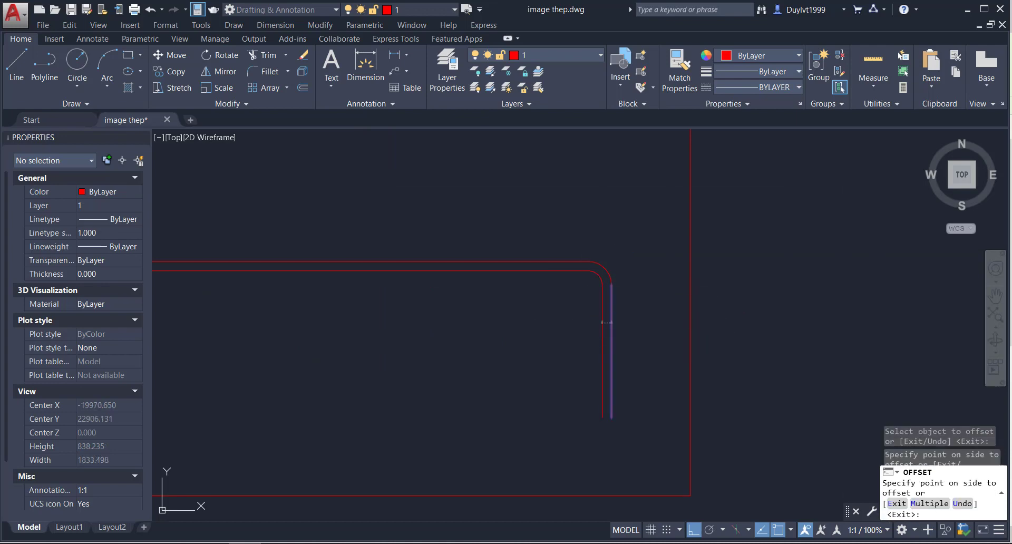
pyautogui.click(592, 327)
pyautogui.scroll(-3, 580, 320)
pyautogui.press('Escape')
pyautogui.scroll(2, 621, 292)
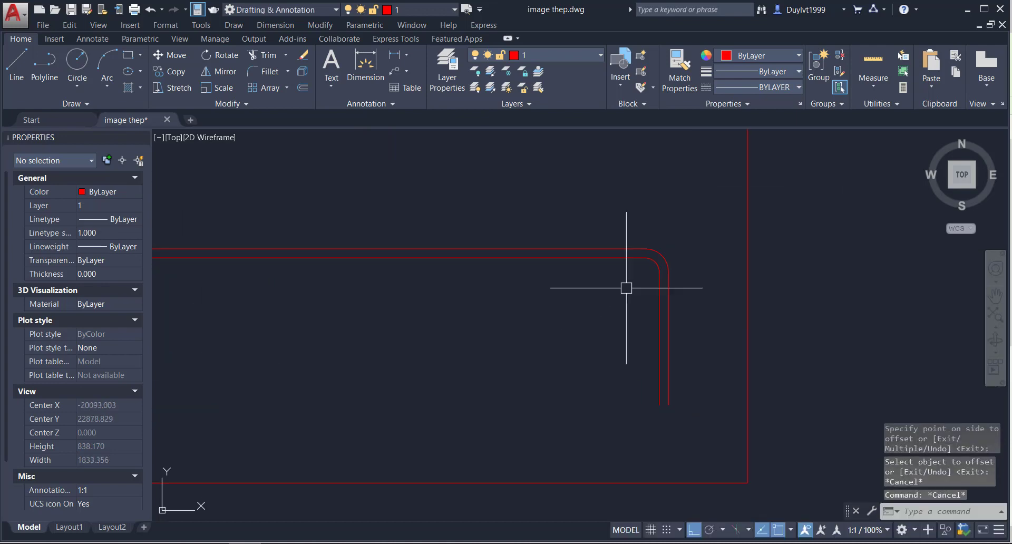
pyautogui.scroll(-1, 626, 288)
pyautogui.scroll(-1, 630, 289)
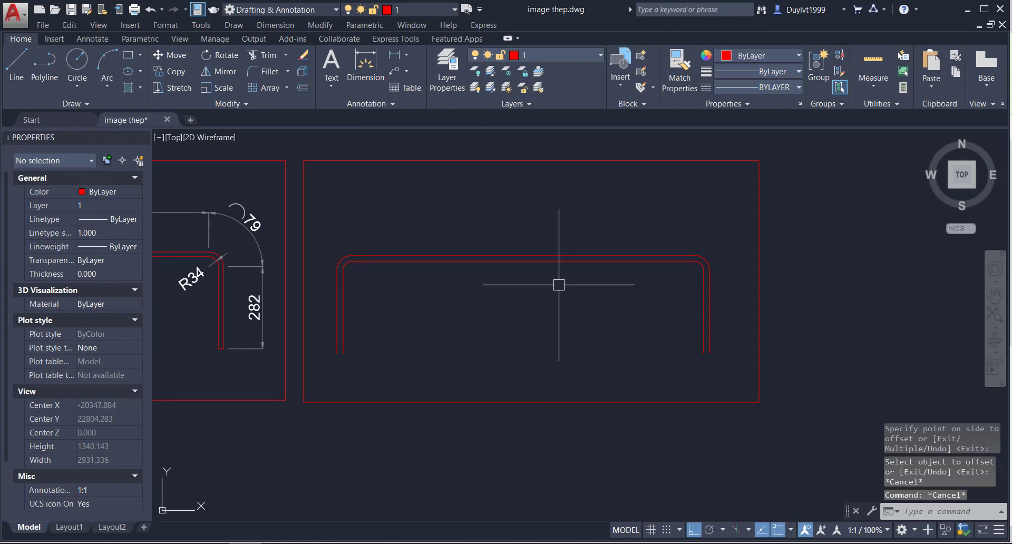
# Close off the bottom ends of the left and right legs with LINE
pyautogui.press('l')
pyautogui.press('Return')
pyautogui.scroll(2, 369, 358)
pyautogui.click(353, 342)
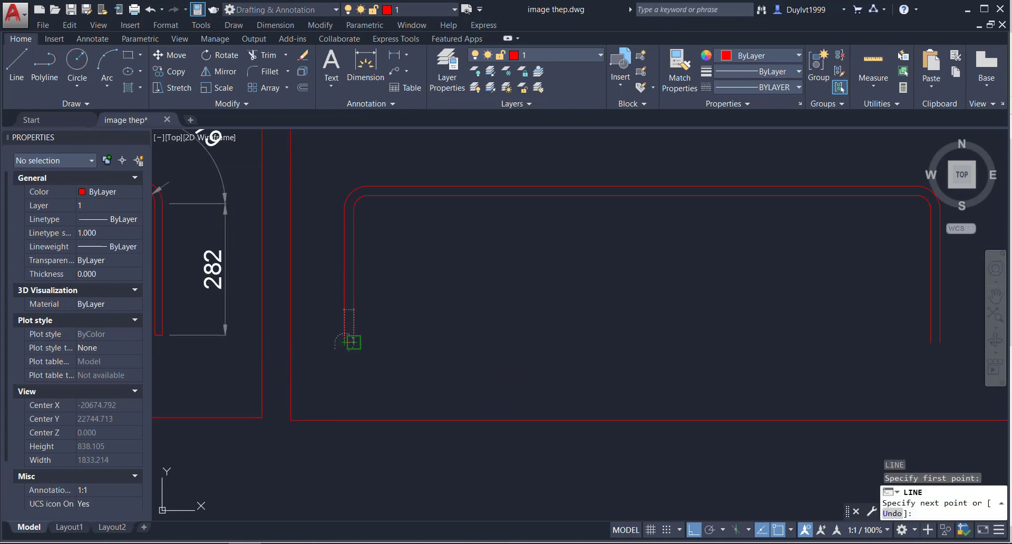
pyautogui.moveTo(432, 341); pyautogui.dragTo(355, 343, button='middle')
pyautogui.press('Escape')
pyautogui.press('Return')
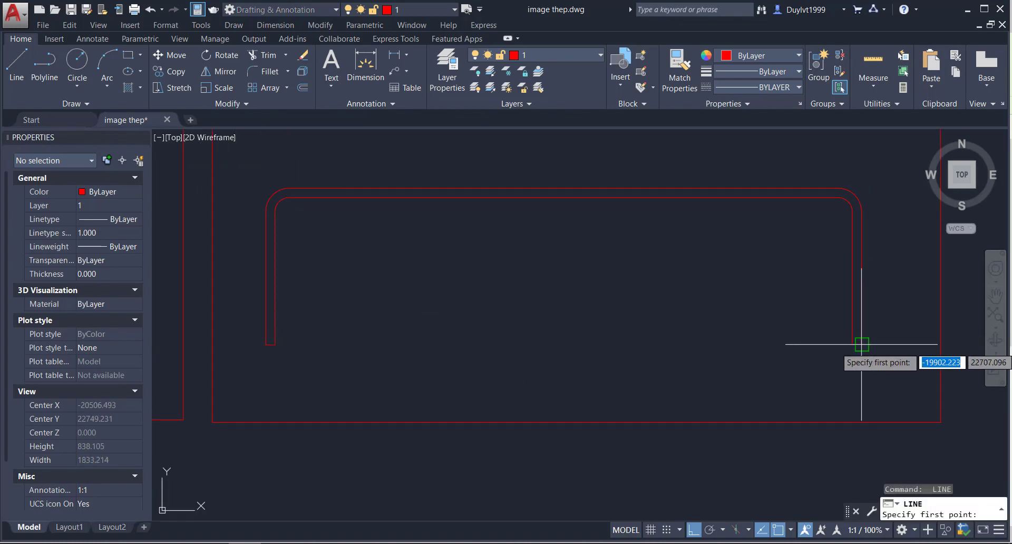
pyautogui.click(861, 344)
pyautogui.press('Escape')
pyautogui.scroll(-2, 728, 345)
pyautogui.moveTo(649, 326); pyautogui.dragTo(485, 343, button='middle')
pyautogui.scroll(2, 486, 343)
# Place a 1177 linear dimension across the top of the U bar
pyautogui.write('li')
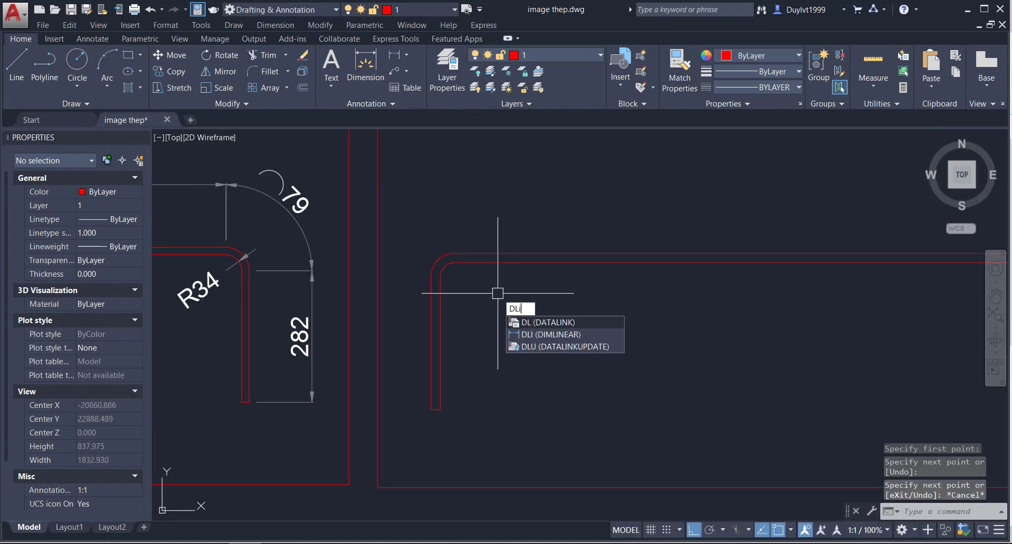
pyautogui.press('Return')
pyautogui.scroll(2, 429, 249)
pyautogui.click(424, 227)
pyautogui.scroll(-3, 424, 230)
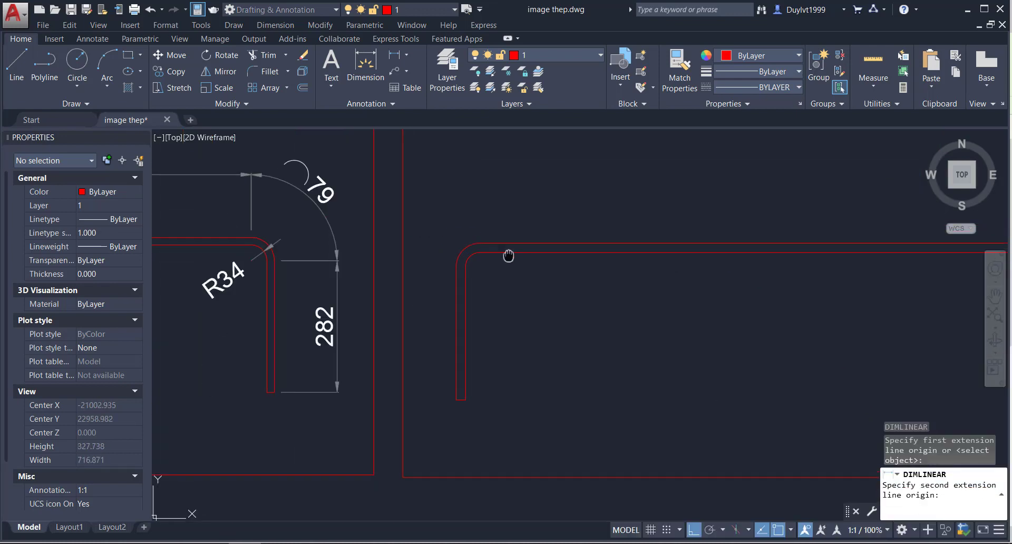
pyautogui.scroll(1, 508, 253)
pyautogui.click(917, 299)
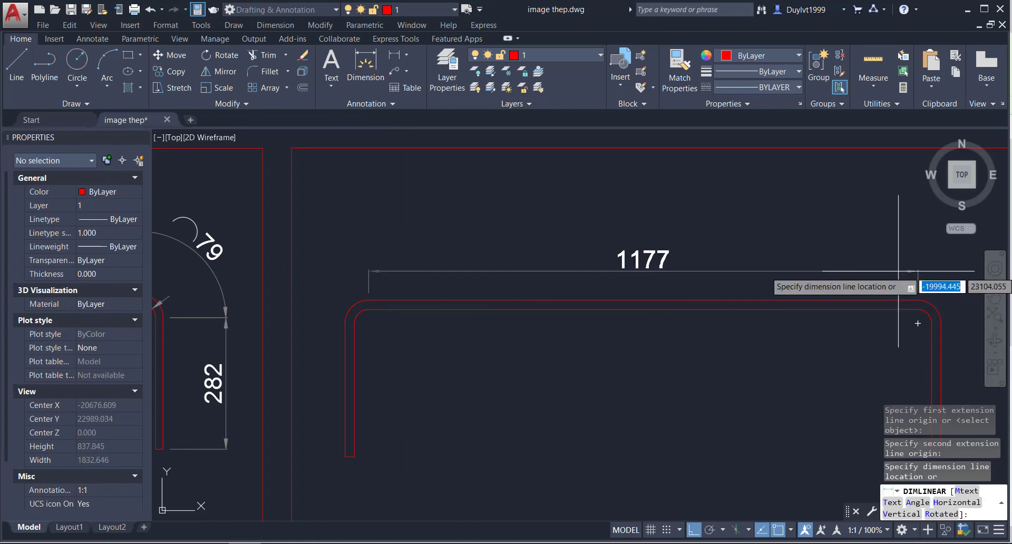
pyautogui.moveTo(849, 276)
pyautogui.mouseDown(button='middle')
pyautogui.moveTo(824, 292)
pyautogui.moveTo(644, 293)
pyautogui.mouseUp(button='middle')
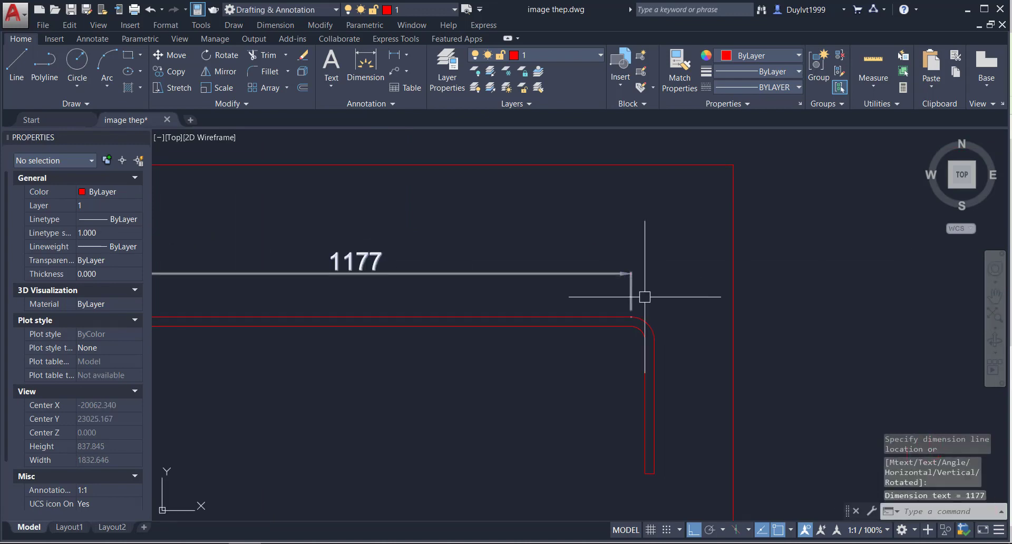
pyautogui.click(644, 293)
pyautogui.press('Return')
pyautogui.press('Escape')
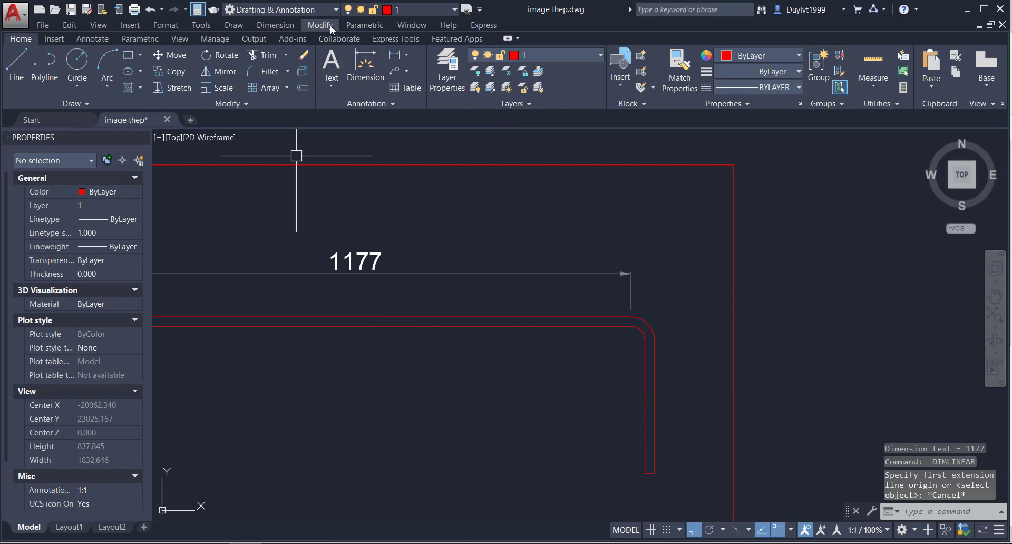
# Add a 79 arc length dimension on the right bend
pyautogui.click(287, 31)
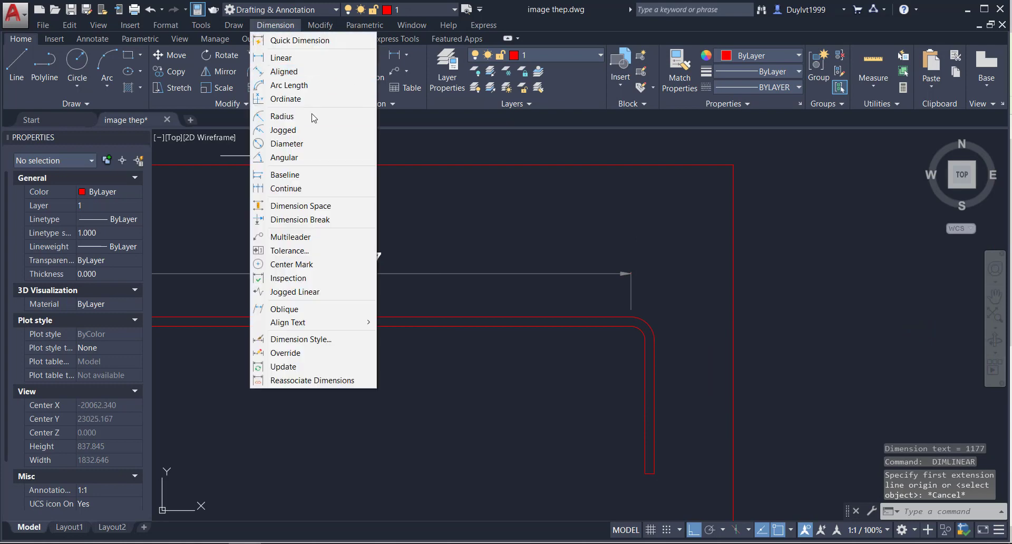
pyautogui.click(305, 86)
pyautogui.click(649, 331)
pyautogui.scroll(2, 678, 289)
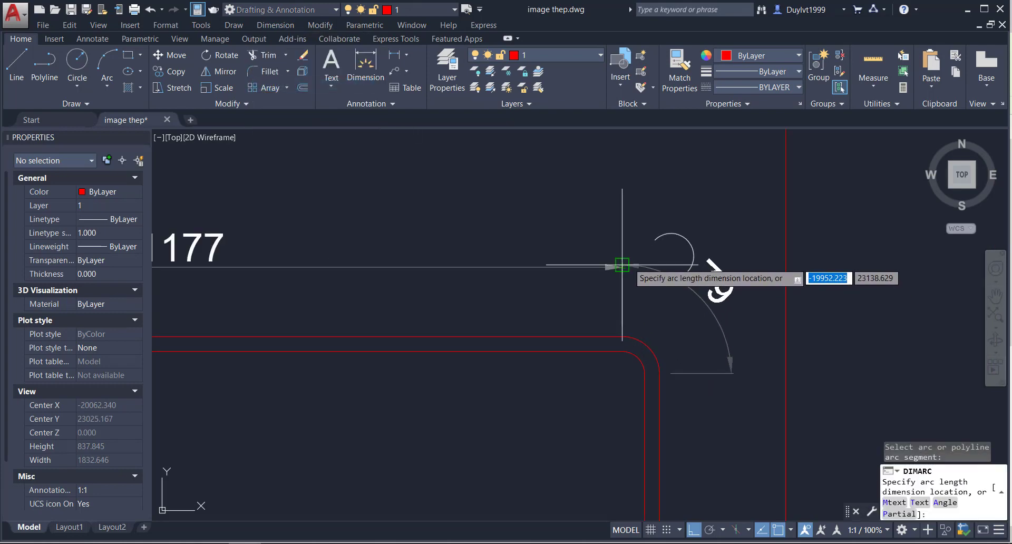
pyautogui.scroll(3, 626, 267)
pyautogui.click(626, 267)
pyautogui.scroll(-5, 622, 261)
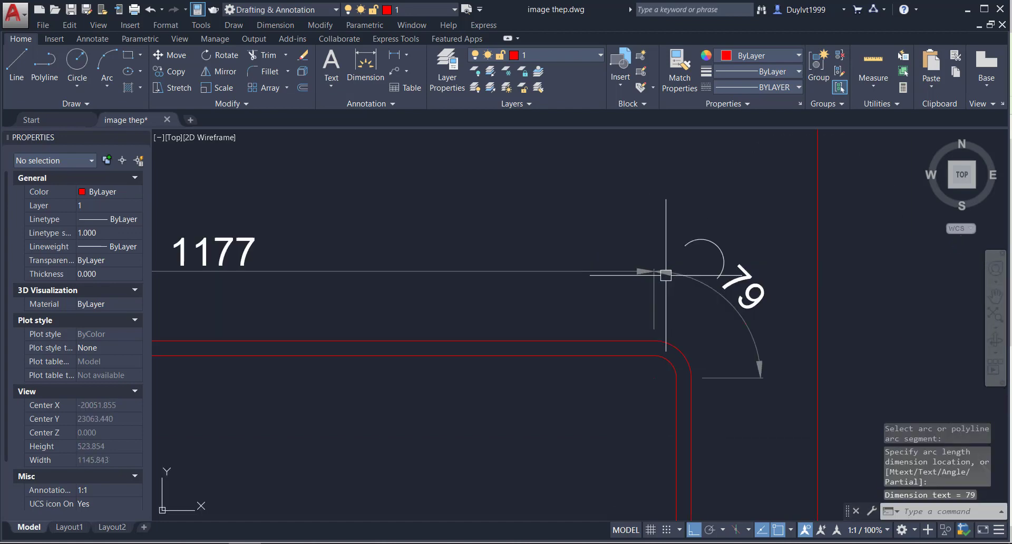
pyautogui.scroll(-2, 625, 292)
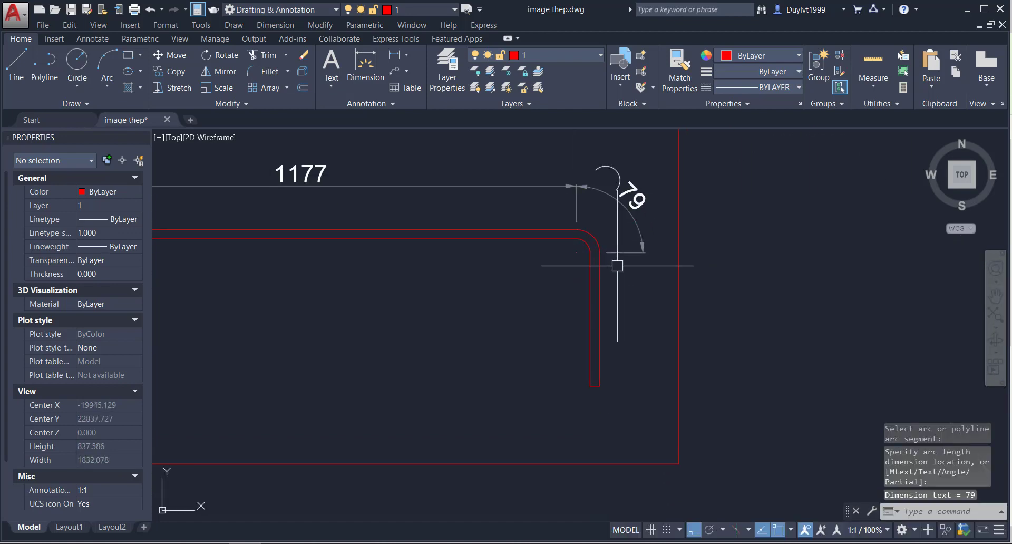
# Dimension the right leg's height as 286 with DIMLINEAR
pyautogui.write('dli')
pyautogui.press('Return')
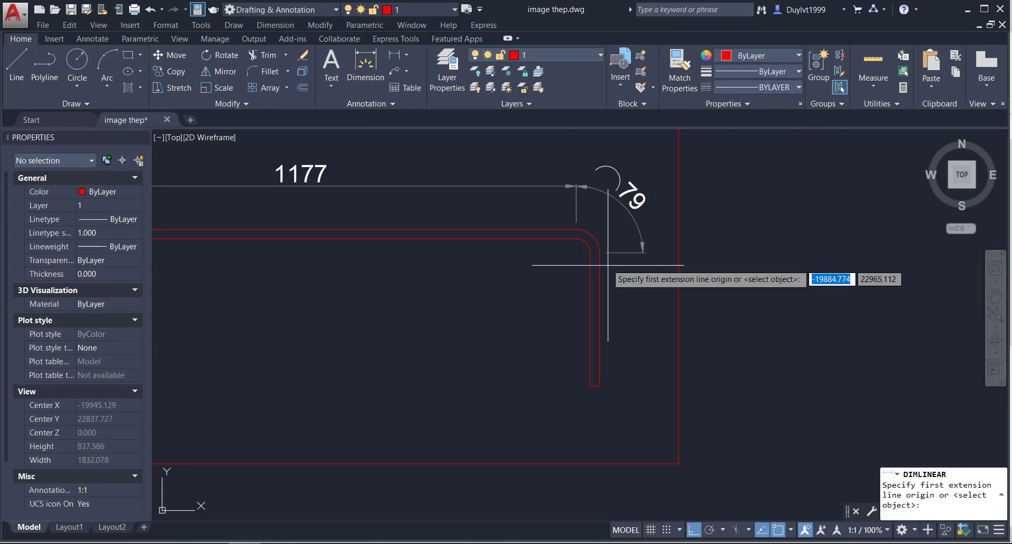
pyautogui.click(599, 252)
pyautogui.click(598, 387)
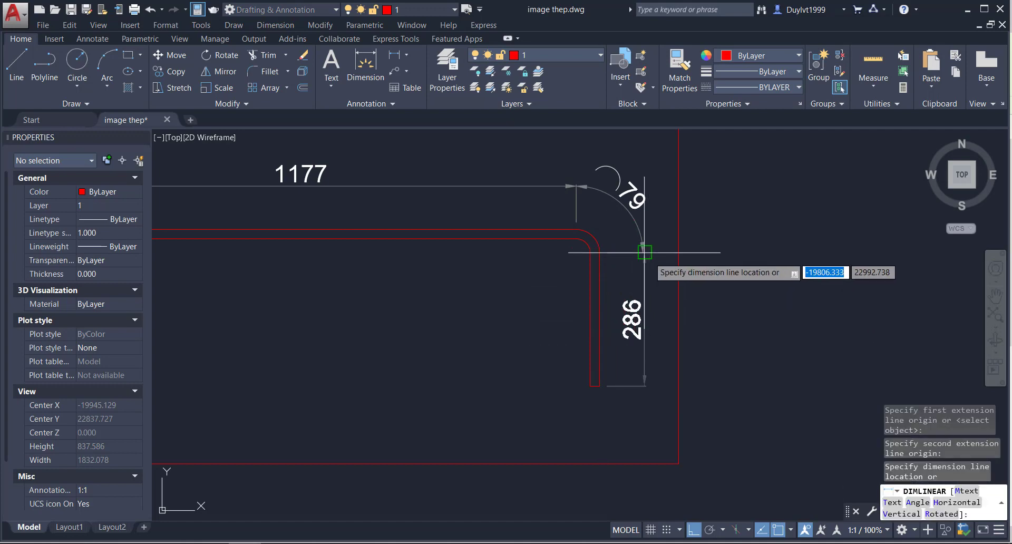
pyautogui.scroll(3, 637, 249)
pyautogui.scroll(-4, 611, 279)
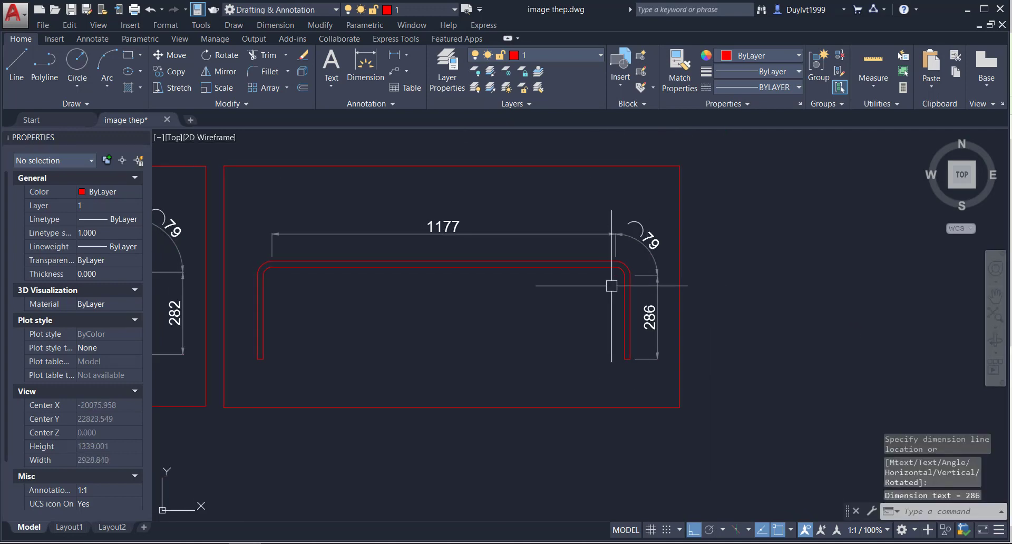
pyautogui.scroll(2, 617, 287)
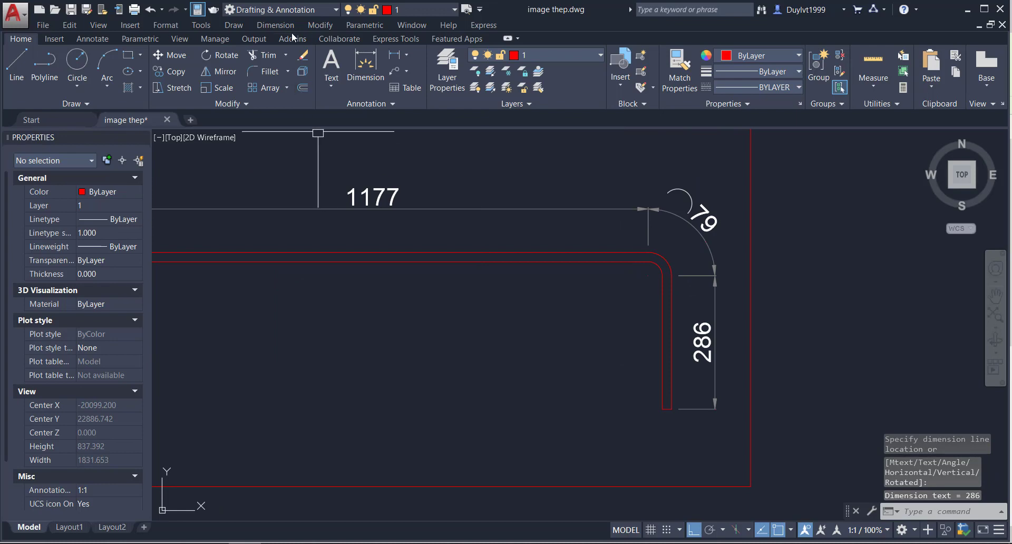
pyautogui.click(275, 25)
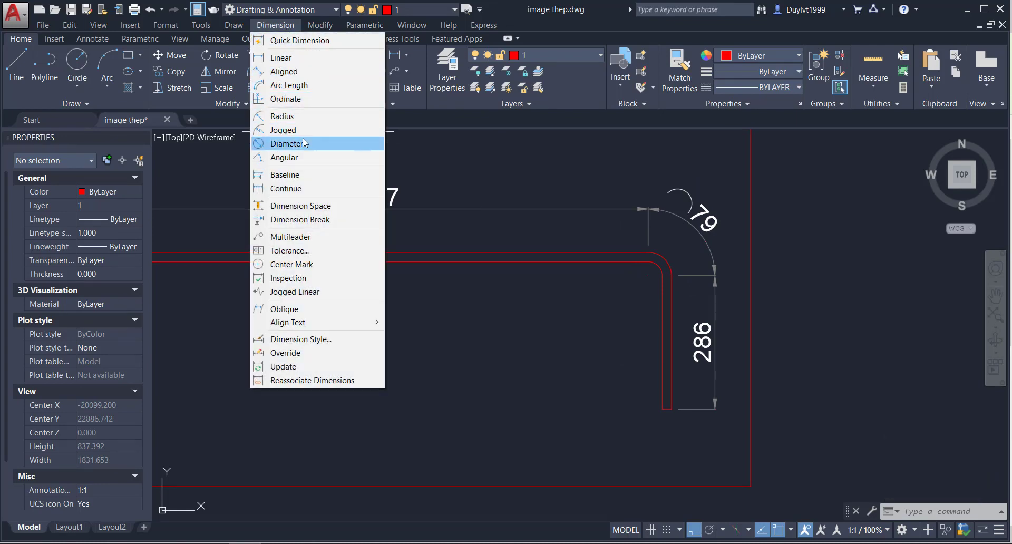
# Add R30 and R50 radius dimensions to the right and left bends
pyautogui.click(301, 117)
pyautogui.scroll(2, 662, 253)
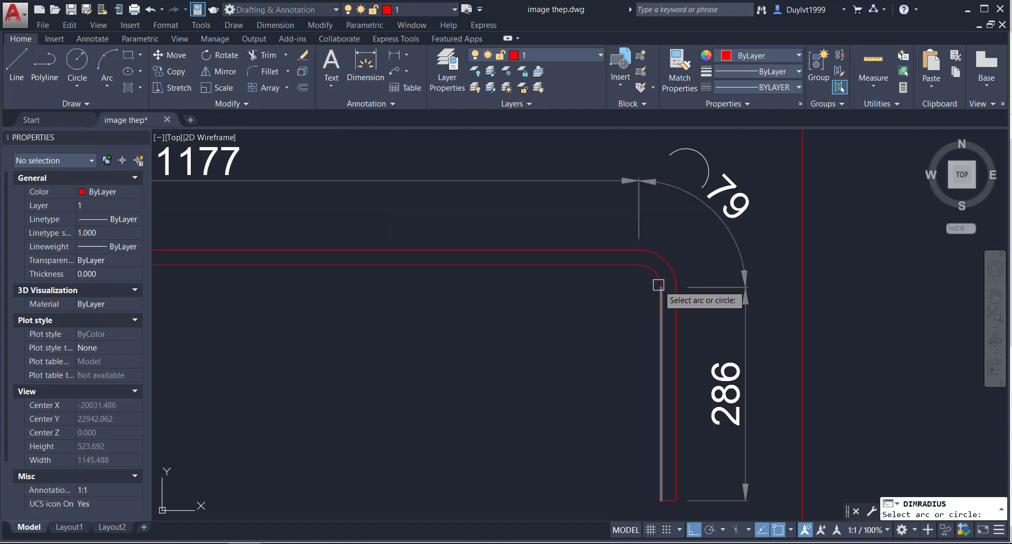
pyautogui.click(658, 270)
pyautogui.moveTo(515, 323); pyautogui.dragTo(560, 327, button='middle')
pyautogui.scroll(-3, 561, 327)
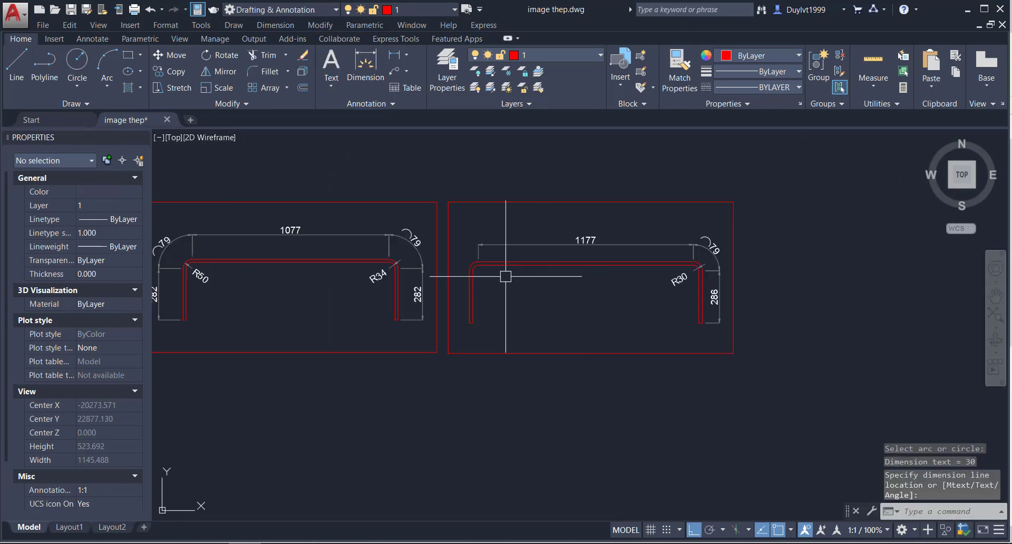
pyautogui.press('Return')
pyautogui.scroll(3, 440, 282)
pyautogui.click(584, 238)
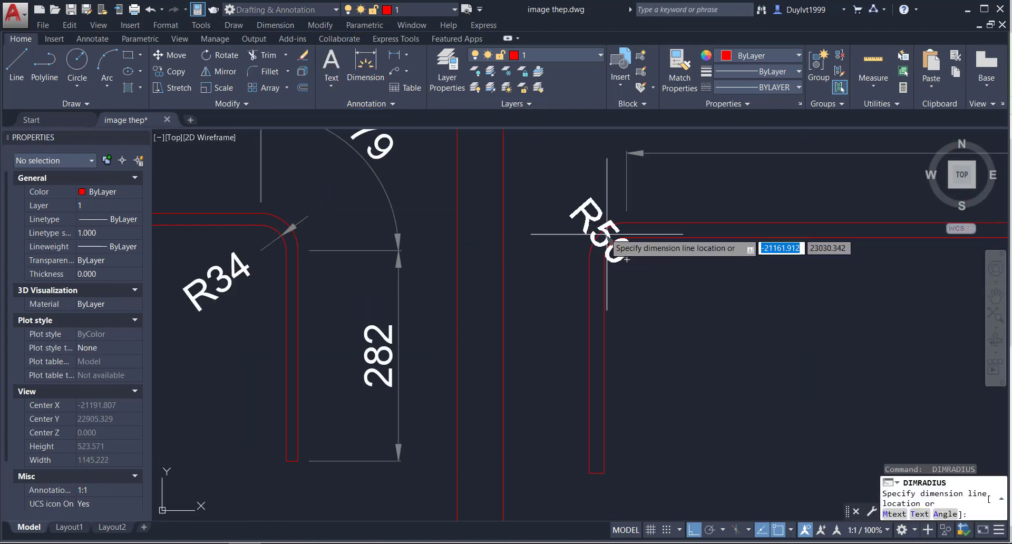
pyautogui.click(679, 291)
pyautogui.scroll(-2, 680, 291)
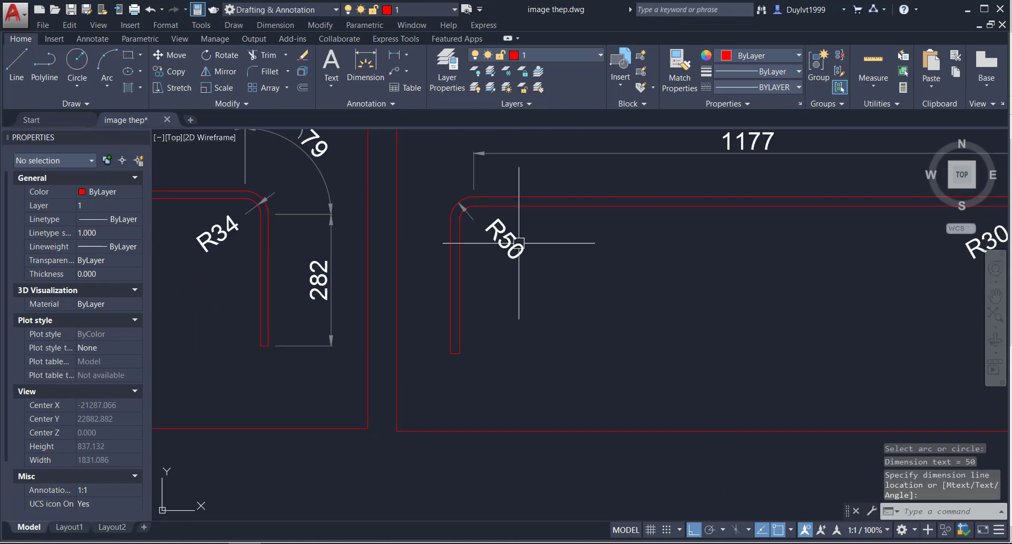
# Window-select the 1177 bar with all its dimensions and delete it
pyautogui.moveTo(627, 271); pyautogui.dragTo(555, 263, button='middle')
pyautogui.scroll(-2, 653, 264)
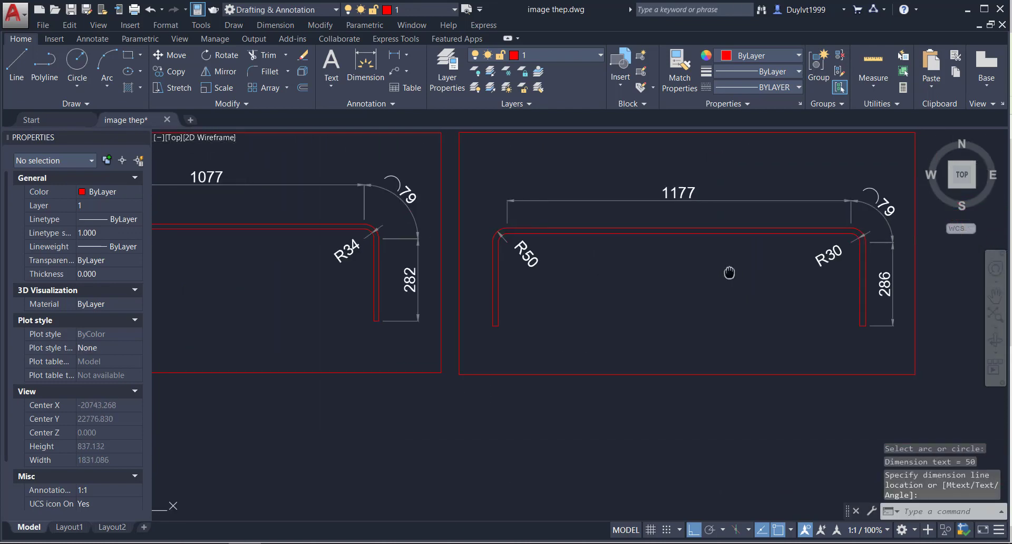
pyautogui.scroll(2, 746, 277)
pyautogui.moveTo(835, 255); pyautogui.dragTo(757, 330, button='middle')
pyautogui.scroll(-2, 545, 266)
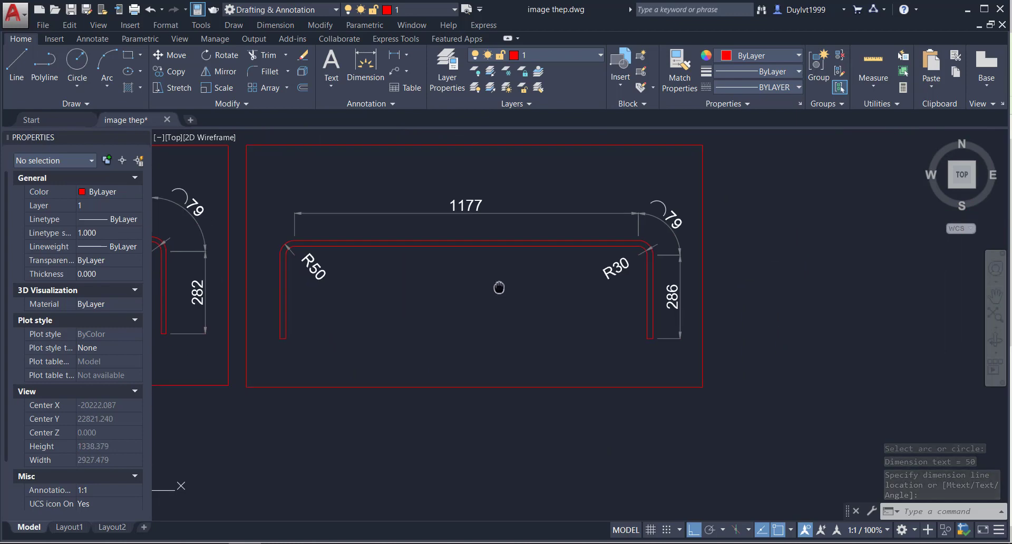
pyautogui.scroll(2, 526, 332)
pyautogui.scroll(-2, 683, 270)
pyautogui.scroll(-2, 683, 271)
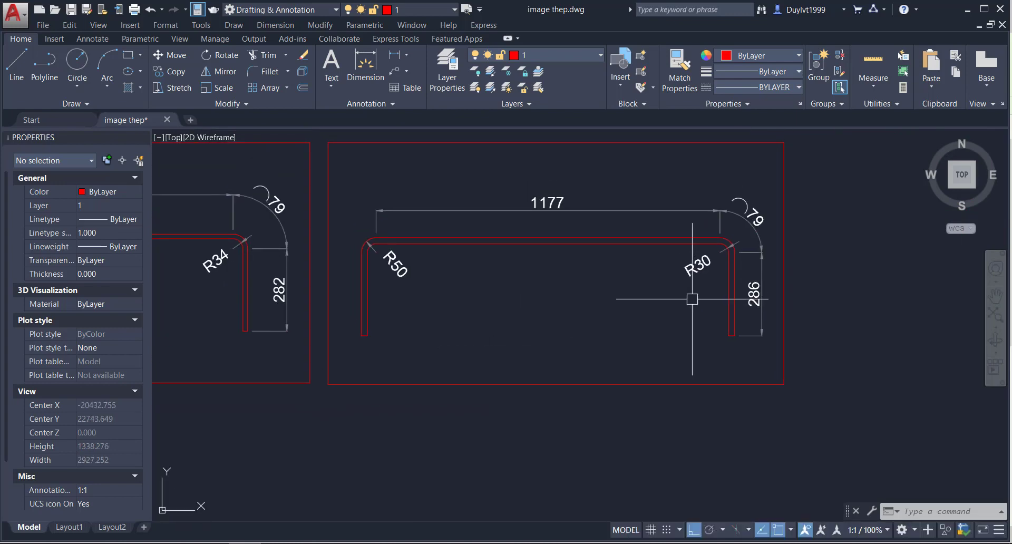
pyautogui.scroll(2, 621, 293)
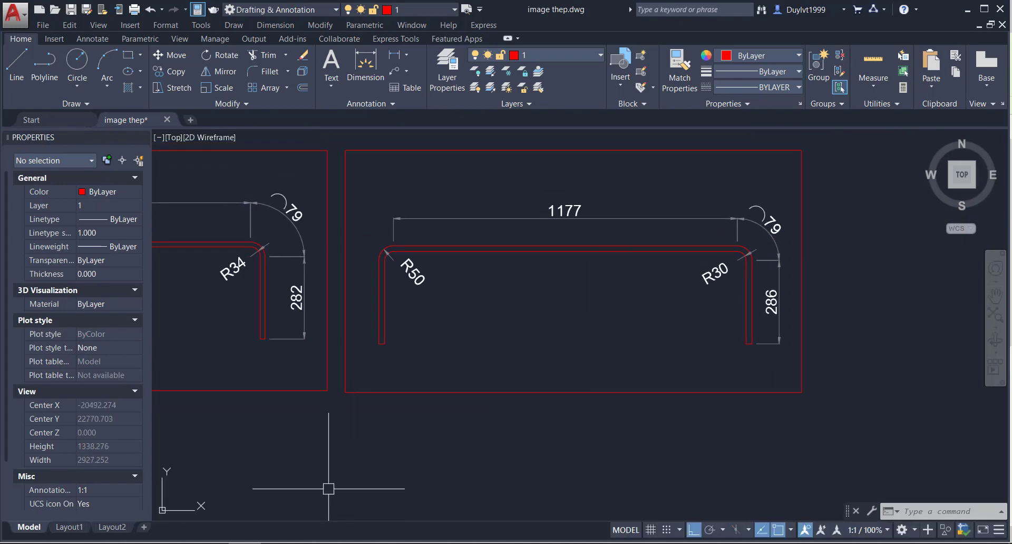
pyautogui.moveTo(527, 361); pyautogui.dragTo(570, 396, button='middle')
pyautogui.scroll(-2, 722, 282)
pyautogui.click(871, 180)
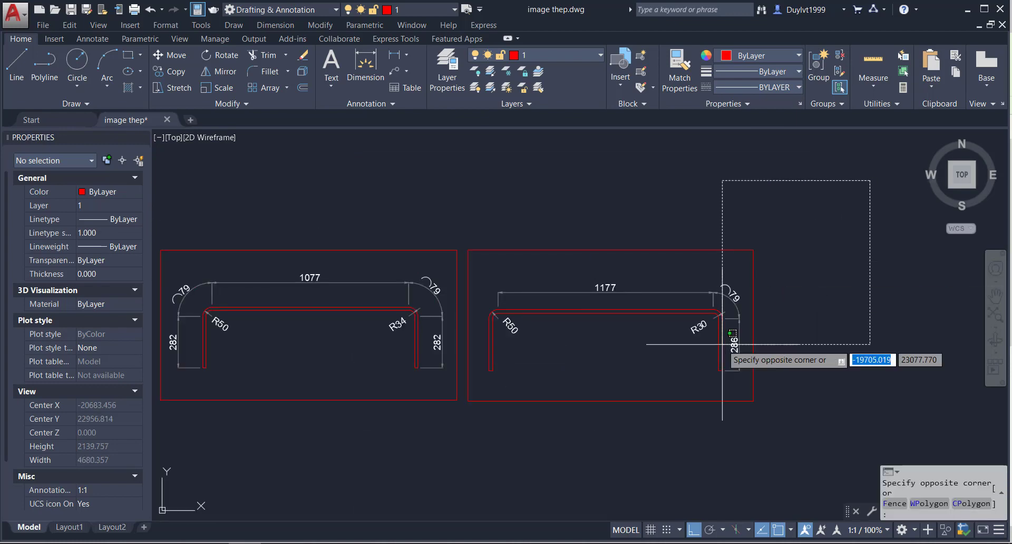
pyautogui.click(465, 463)
pyautogui.press('Delete')
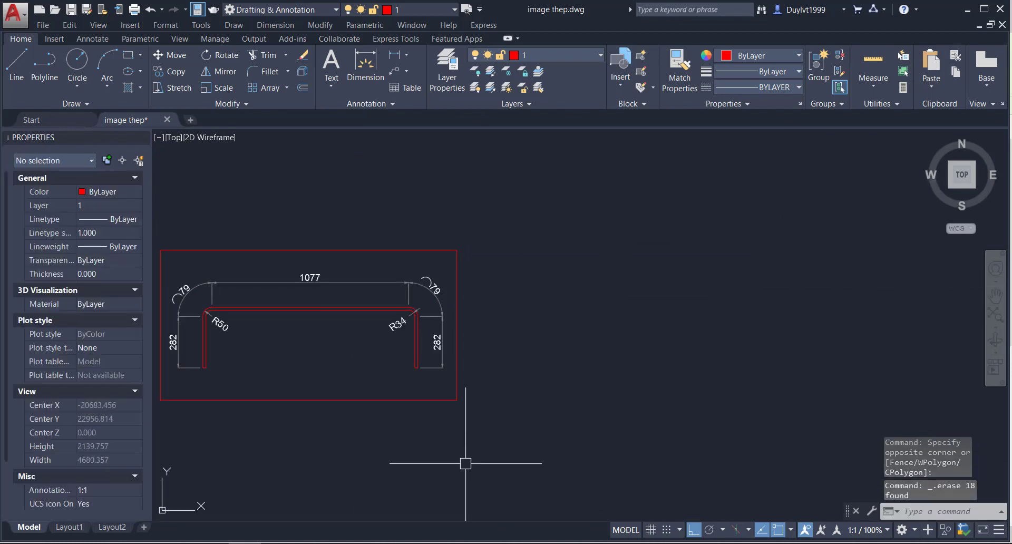
# Center the remaining 1077 bar and select its right 282 leg dimension
pyautogui.moveTo(465, 463)
pyautogui.mouseDown(button='middle')
pyautogui.moveTo(479, 472)
pyautogui.moveTo(243, 320)
pyautogui.mouseUp(button='middle')
pyautogui.scroll(4, 479, 472)
pyautogui.scroll(-2, 243, 320)
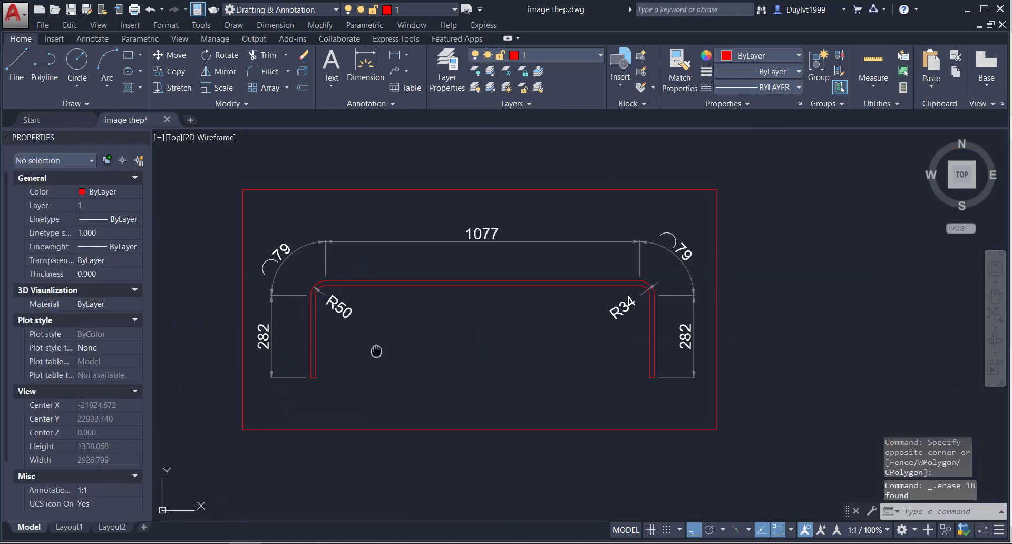
pyautogui.scroll(3, 685, 337)
pyautogui.click(689, 334)
# Change both 282 leg dimension texts to read 200
pyautogui.doubleClick(689, 334)
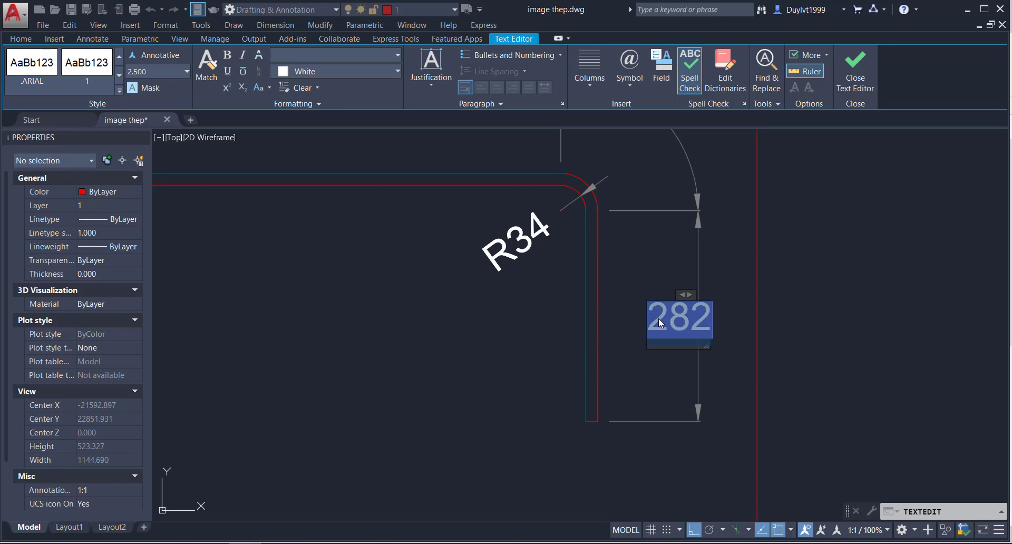
pyautogui.write('200')
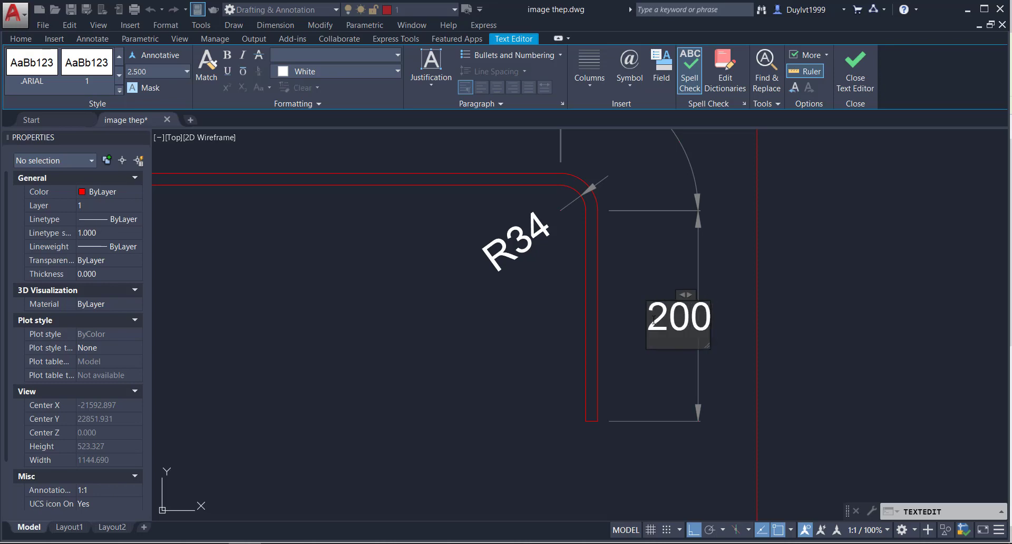
pyautogui.click(622, 335)
pyautogui.scroll(-2, 637, 364)
pyautogui.scroll(-2, 664, 347)
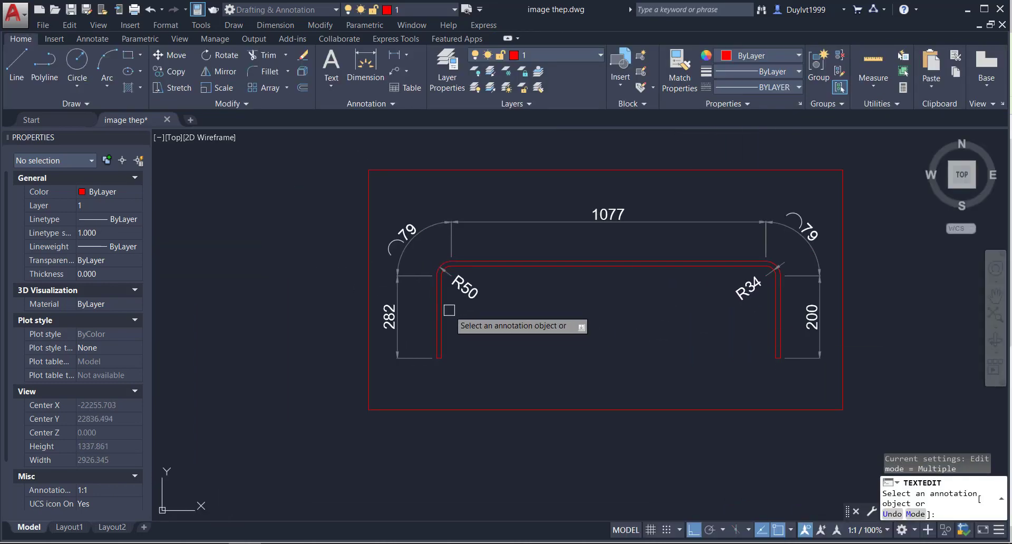
pyautogui.scroll(4, 379, 298)
pyautogui.click(408, 343)
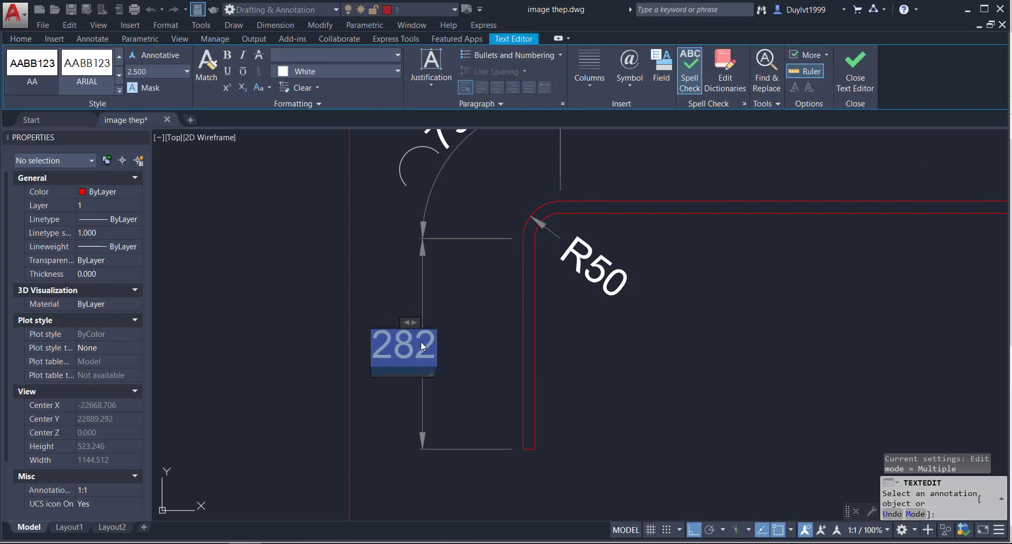
pyautogui.write('200')
pyautogui.click(499, 379)
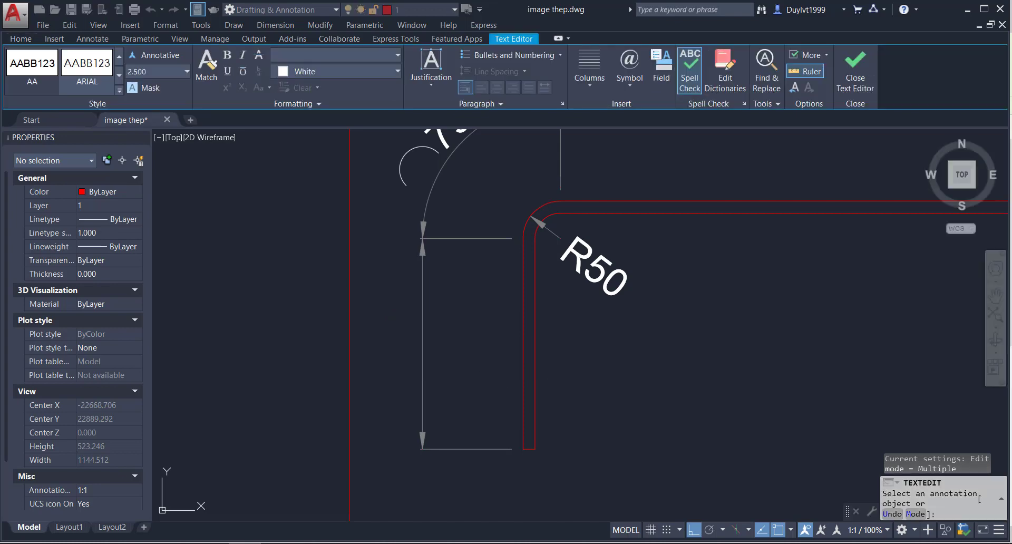
pyautogui.scroll(-3, 529, 361)
pyautogui.scroll(2, 761, 229)
pyautogui.scroll(2, 624, 258)
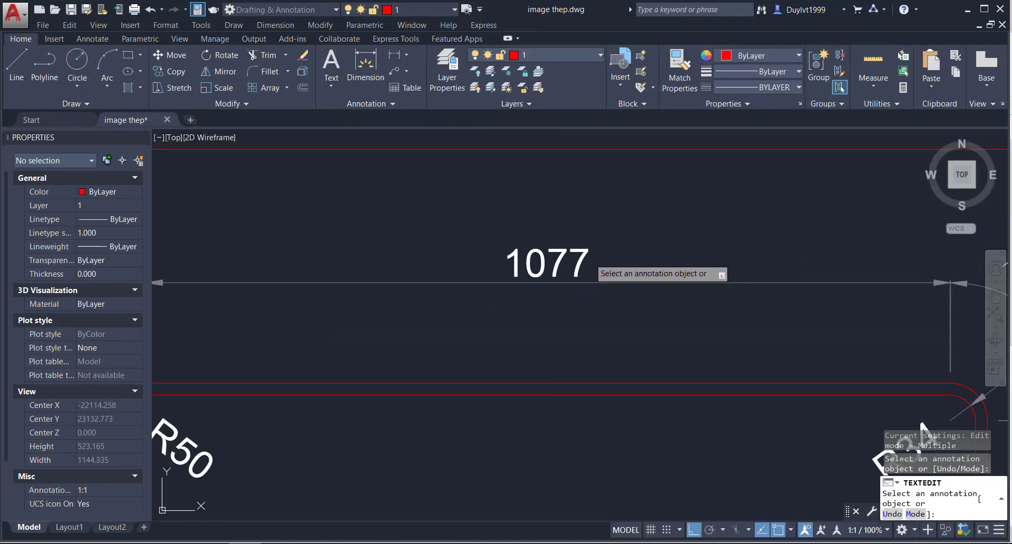
# Change the 1077 length dimension to 1000, leaving the 79 dimension unchanged
pyautogui.click(591, 271)
pyautogui.write('100')
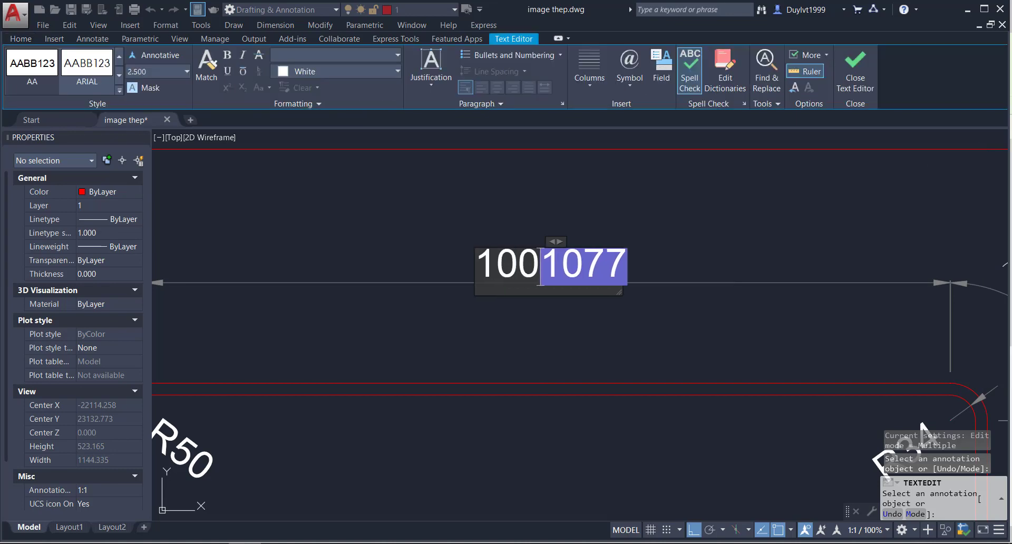
pyautogui.write('0')
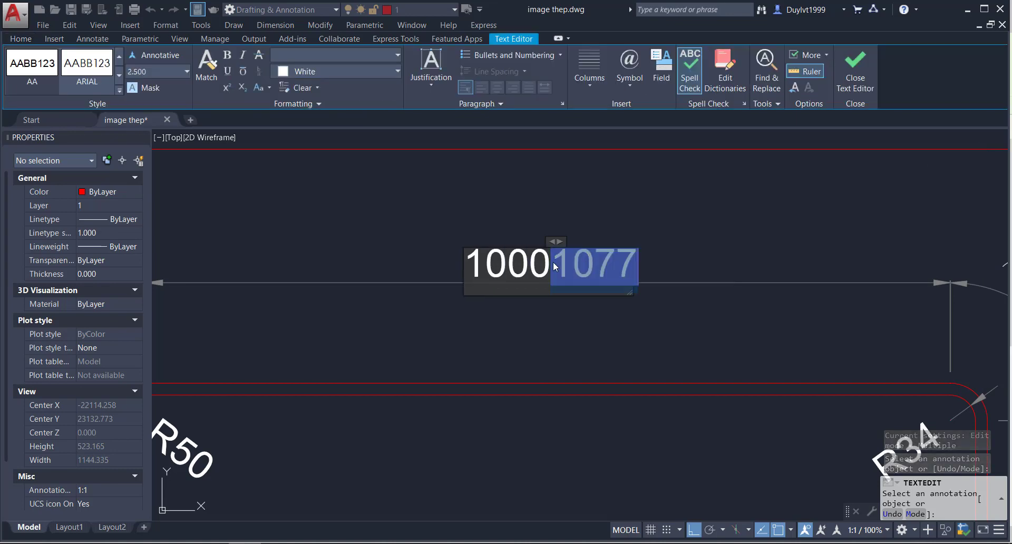
pyautogui.press('Delete')
pyautogui.click(638, 233)
pyautogui.scroll(-2, 644, 292)
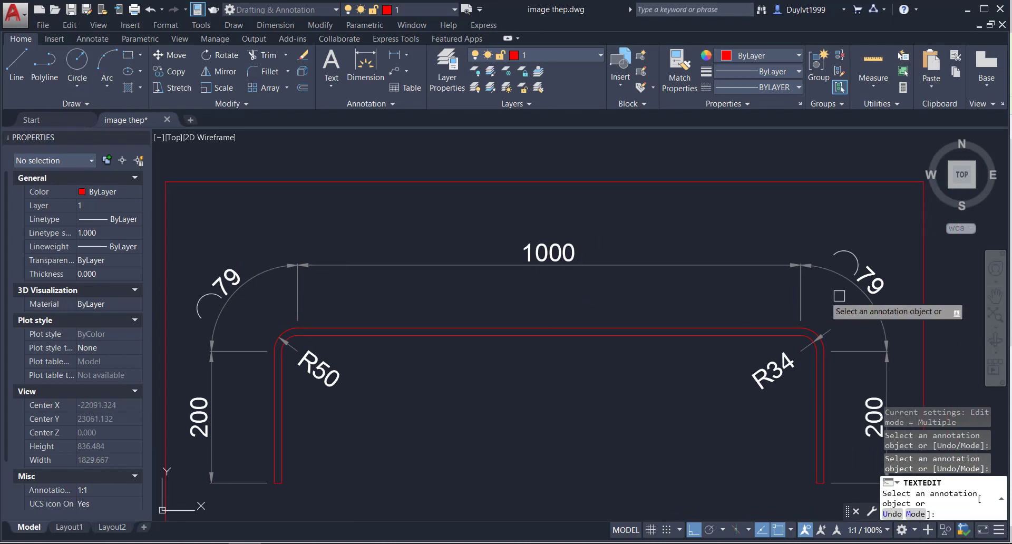
pyautogui.scroll(2, 888, 292)
pyautogui.click(864, 280)
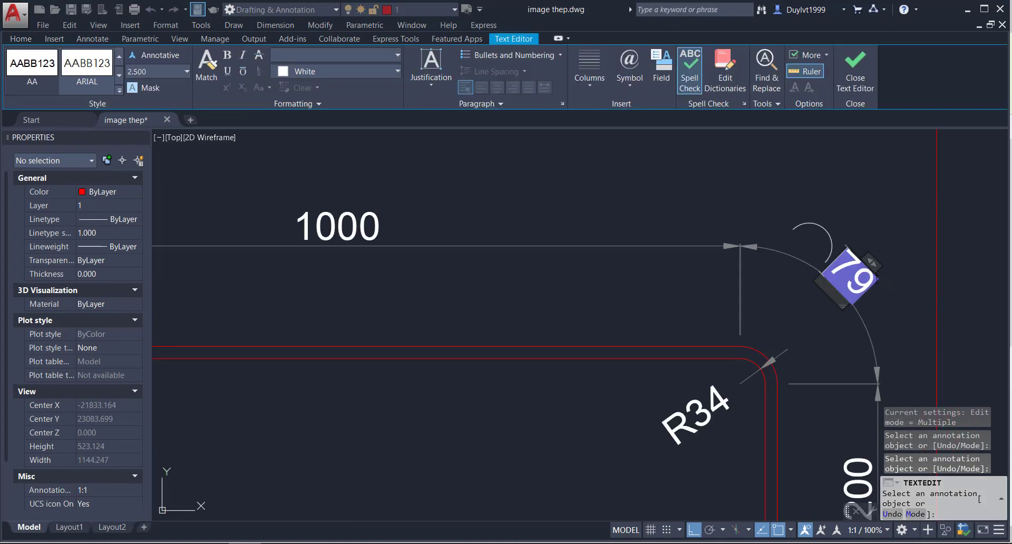
pyautogui.press('Escape')
pyautogui.press('Escape')
pyautogui.press('Escape')
pyautogui.scroll(-5, 482, 332)
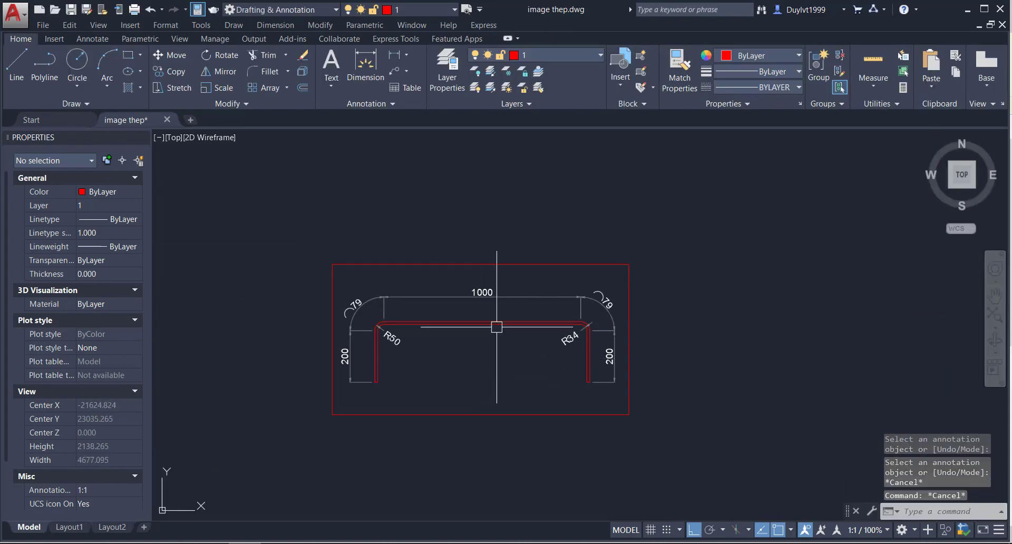
pyautogui.scroll(2, 526, 334)
pyautogui.moveTo(538, 332)
pyautogui.mouseDown(button='middle')
pyautogui.moveTo(610, 343)
pyautogui.moveTo(638, 318)
pyautogui.mouseUp(button='middle')
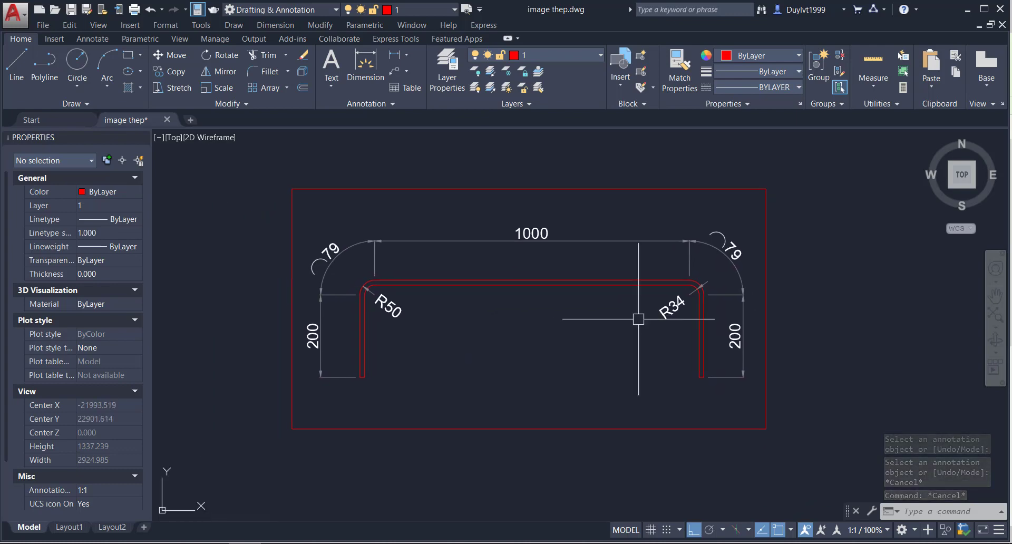
# Plot a single sheet to DWG To PDF.pc3 and preview the framed drawing
pyautogui.hotkey('ctrl', 'p')
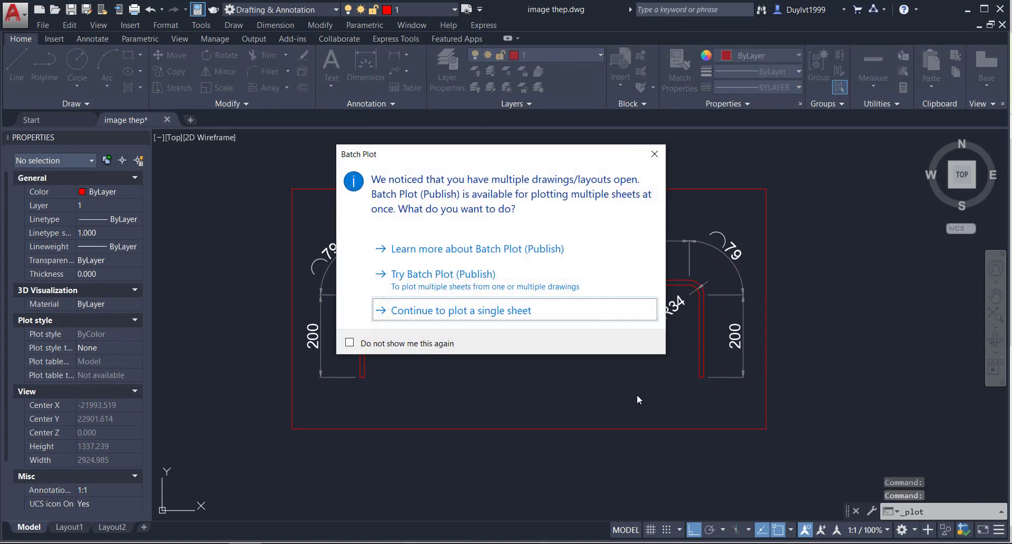
pyautogui.press('Return')
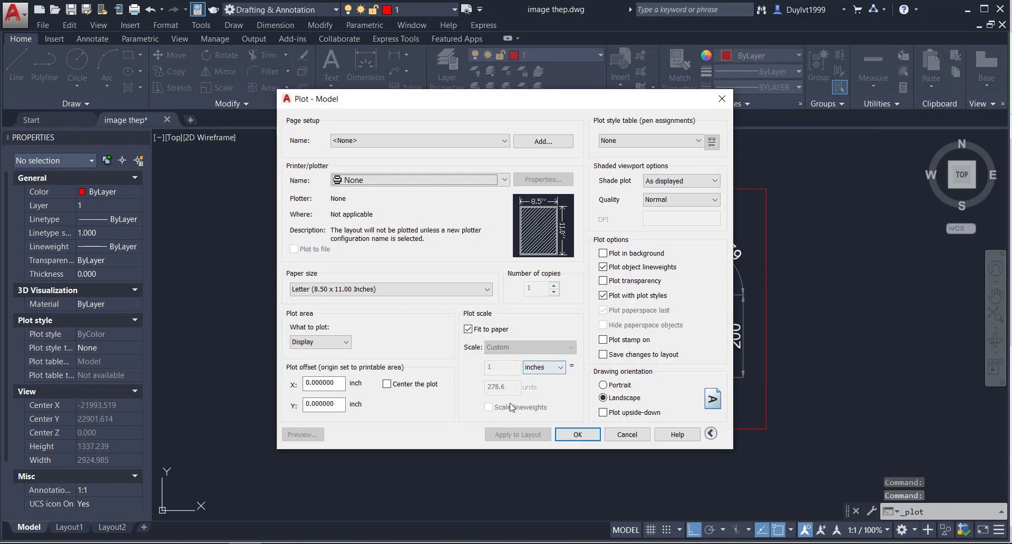
pyautogui.click(385, 177)
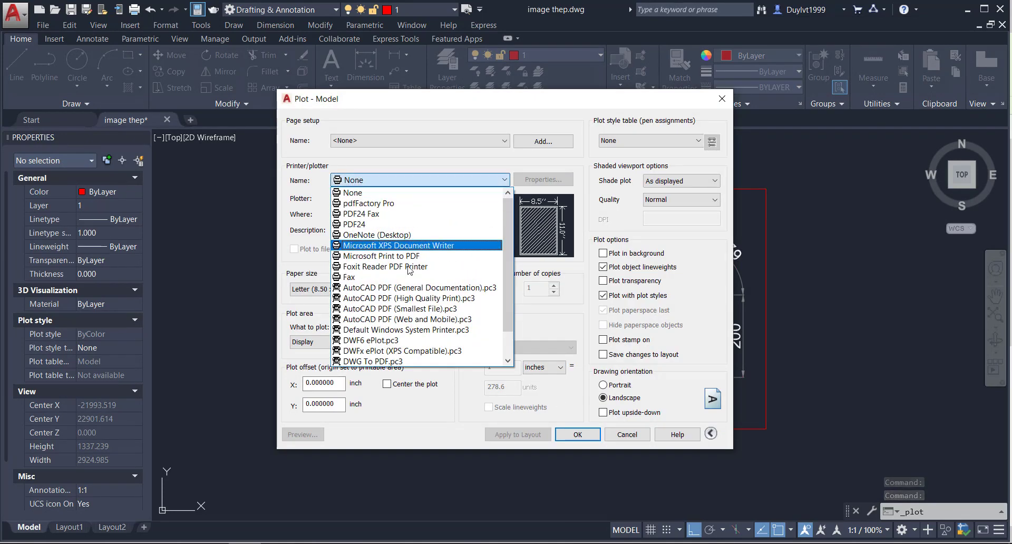
pyautogui.click(421, 362)
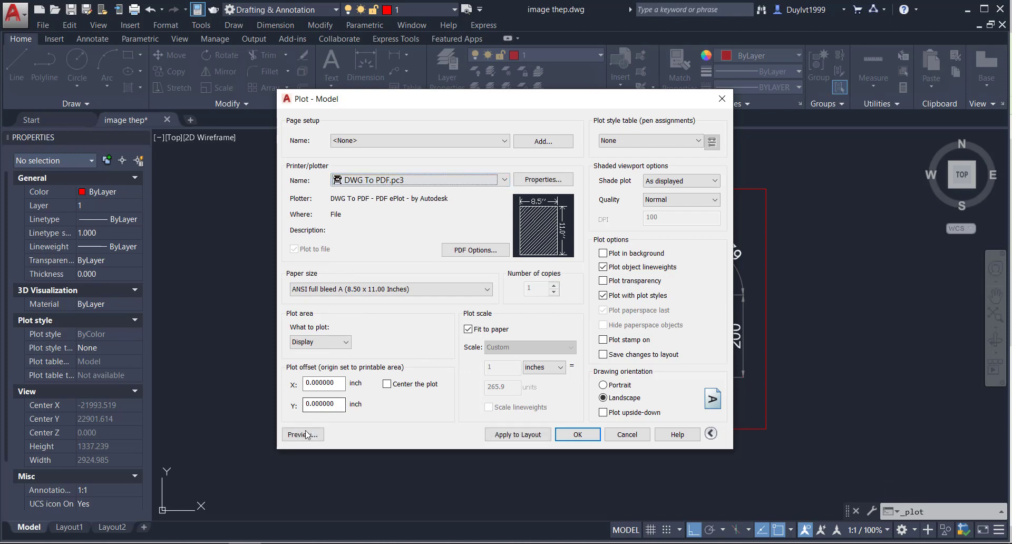
pyautogui.click(303, 434)
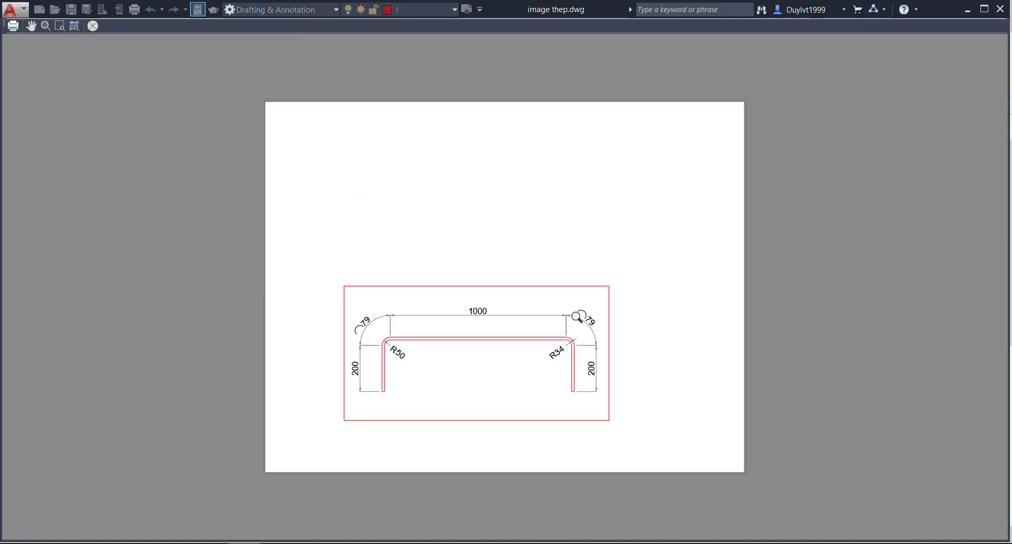
pyautogui.scroll(5, 583, 241)
pyautogui.scroll(-3, 461, 271)
pyautogui.moveTo(479, 282)
pyautogui.mouseDown()
pyautogui.moveTo(576, 289)
pyautogui.moveTo(546, 293)
pyautogui.mouseUp()
pyautogui.scroll(1, 576, 289)
pyautogui.scroll(-1, 585, 289)
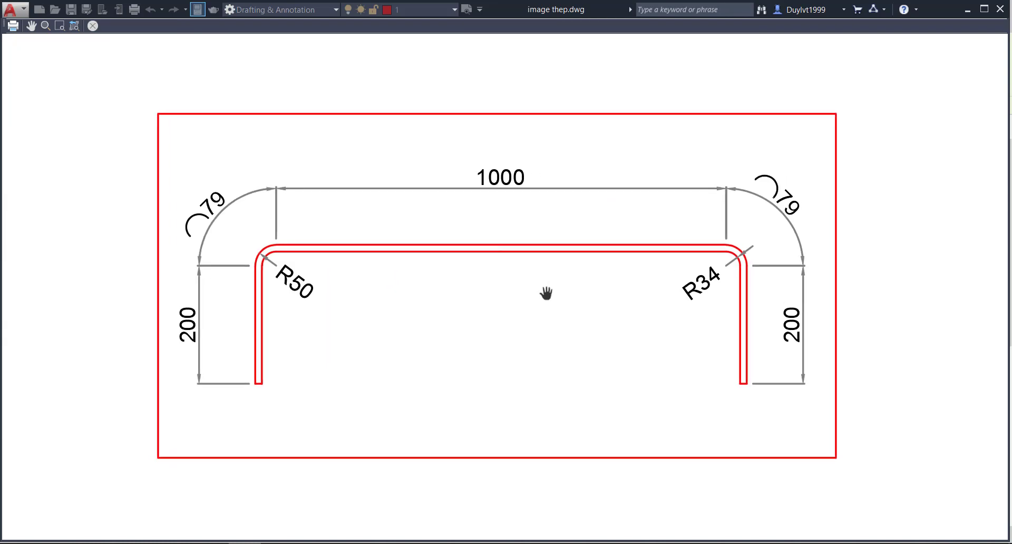
# Launch Snipping Tool from the Windows search
pyautogui.click(53, 543)
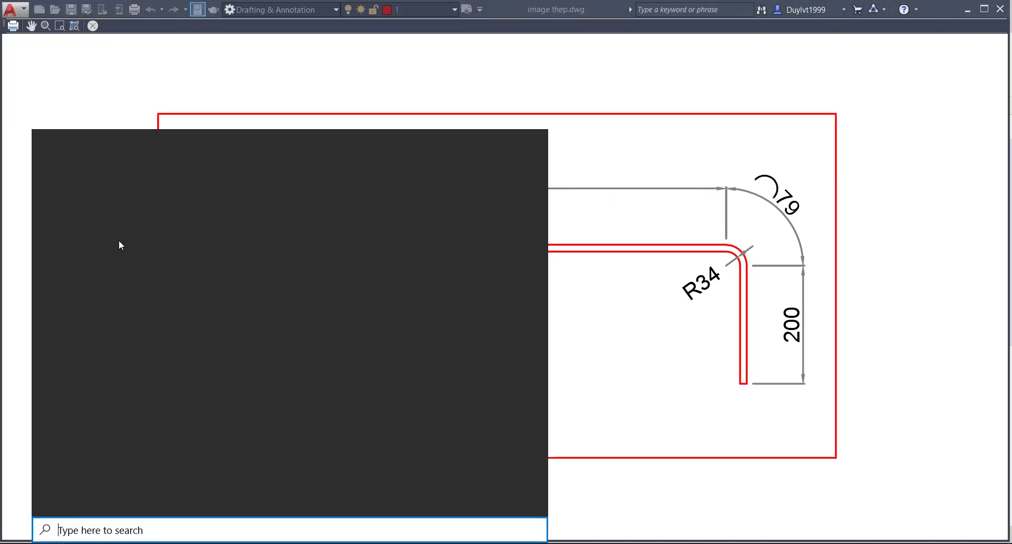
pyautogui.click(95, 355)
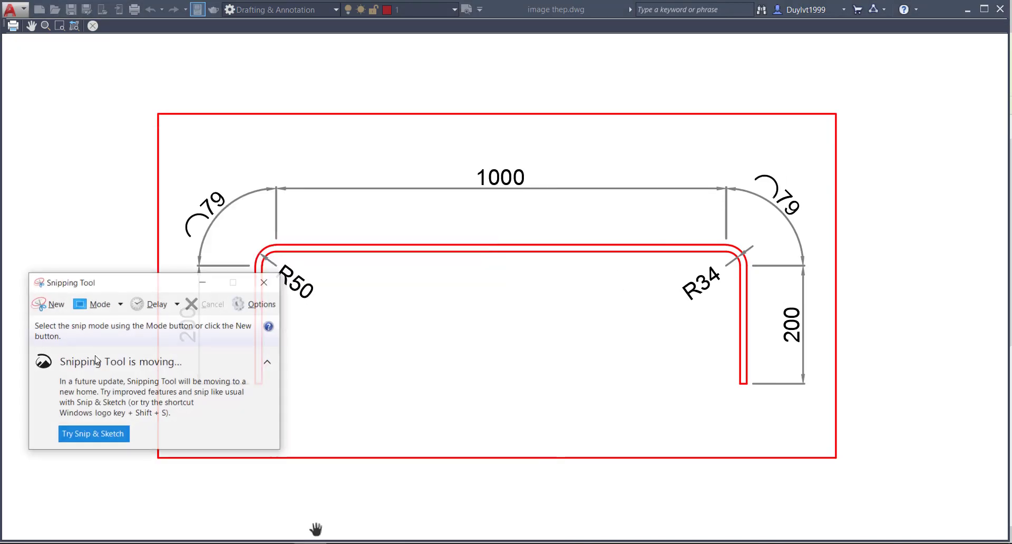
pyautogui.click(49, 304)
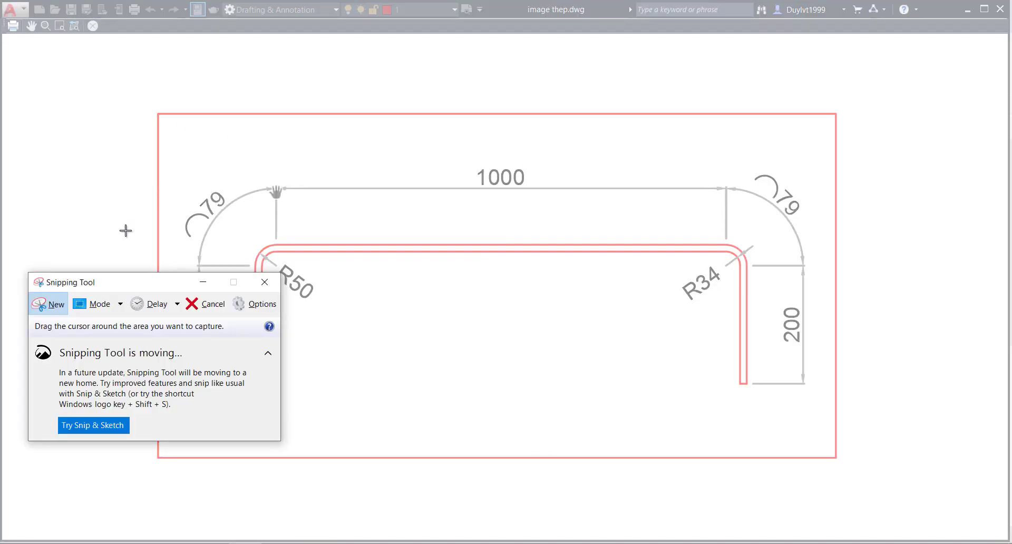
pyautogui.press('Escape')
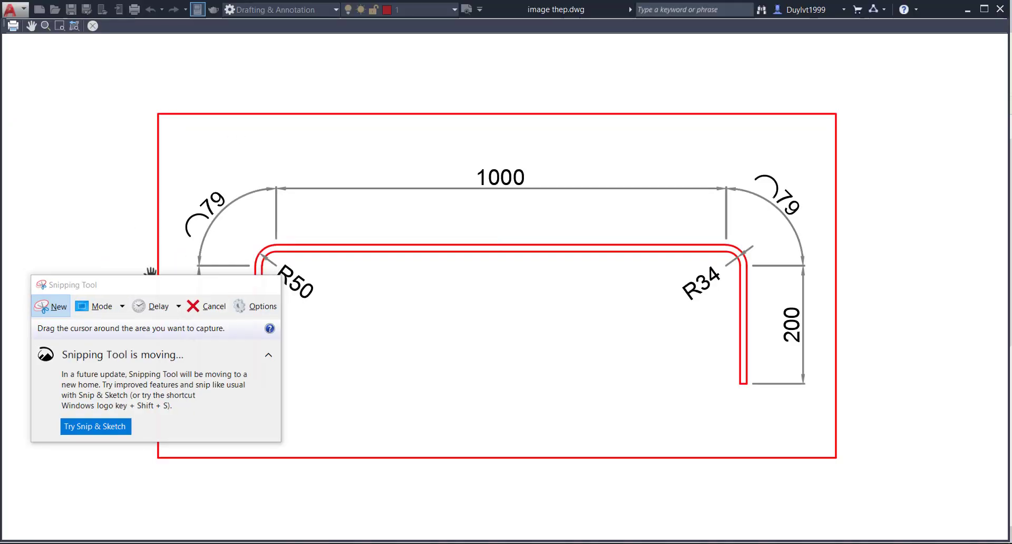
pyautogui.click(203, 281)
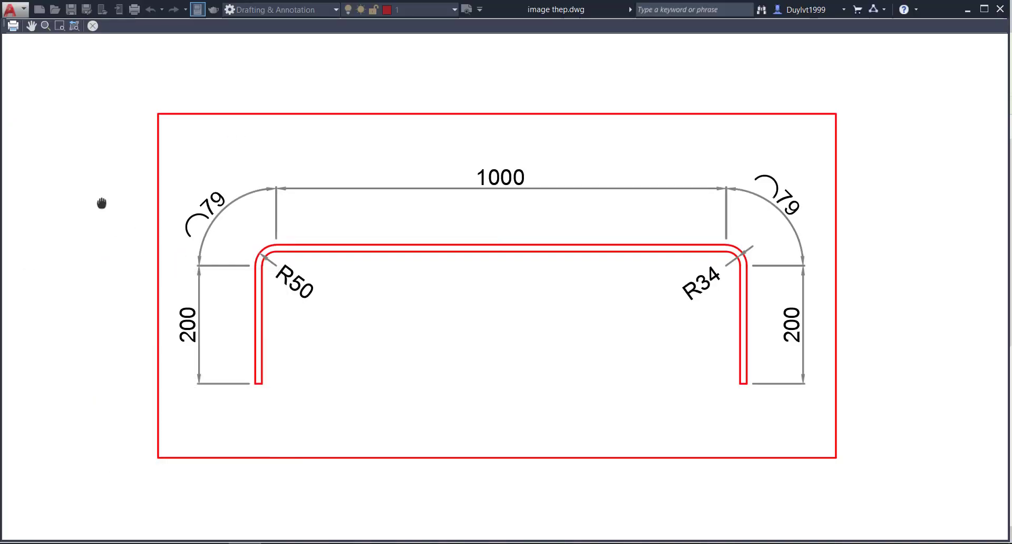
pyautogui.click(243, 535)
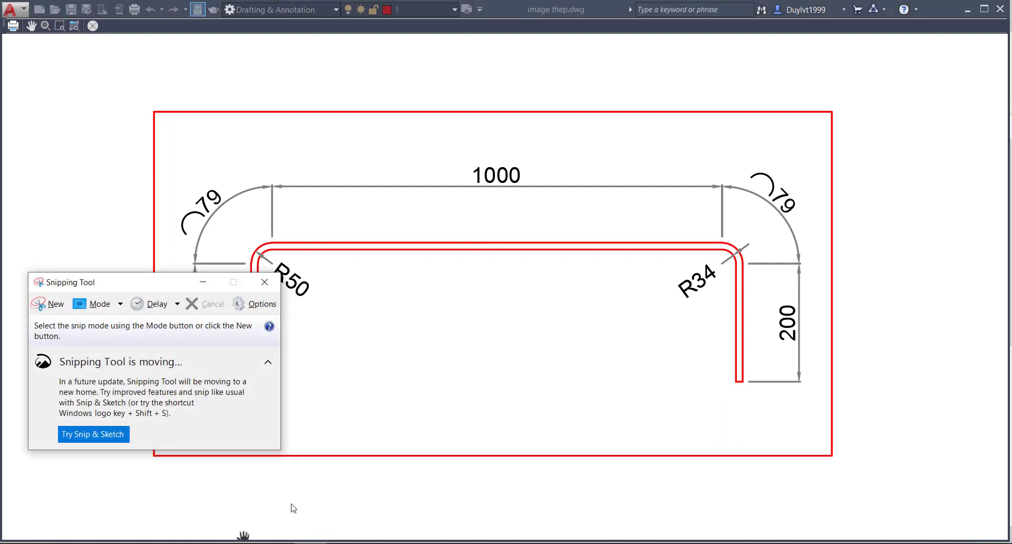
# Capture a snip of the red-framed bent-bar drawing in the plot preview
pyautogui.click(47, 304)
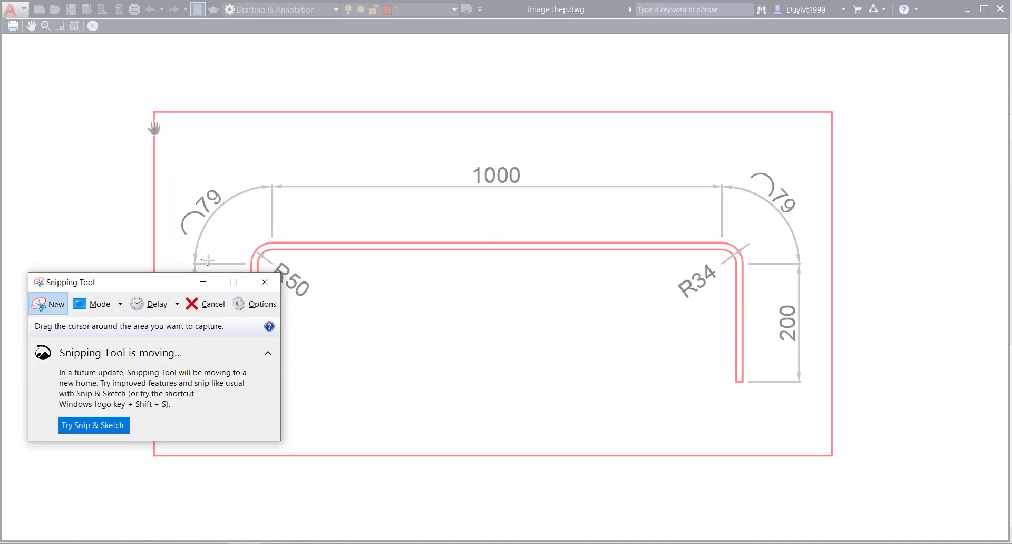
pyautogui.moveTo(207, 259); pyautogui.dragTo(304, 535)
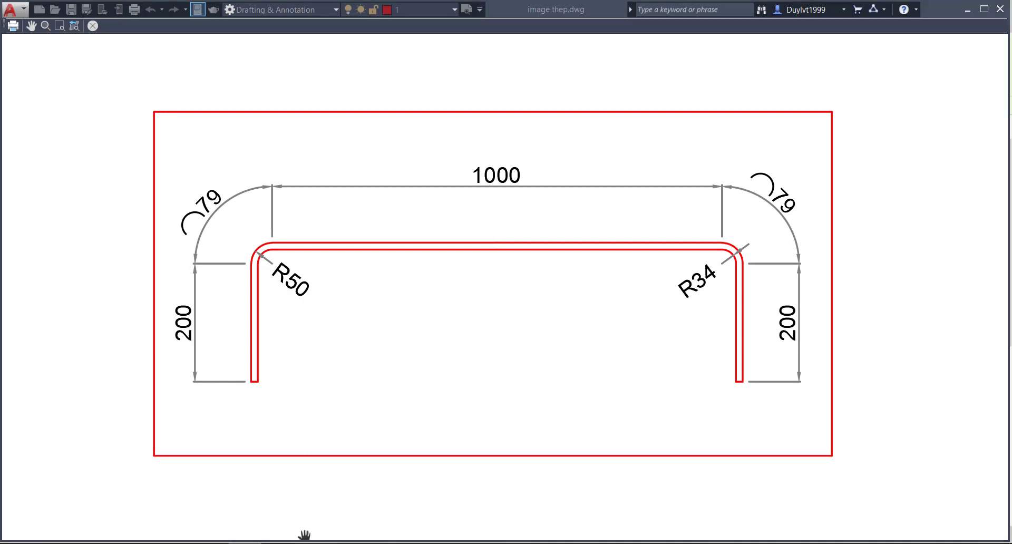
pyautogui.click(43, 311)
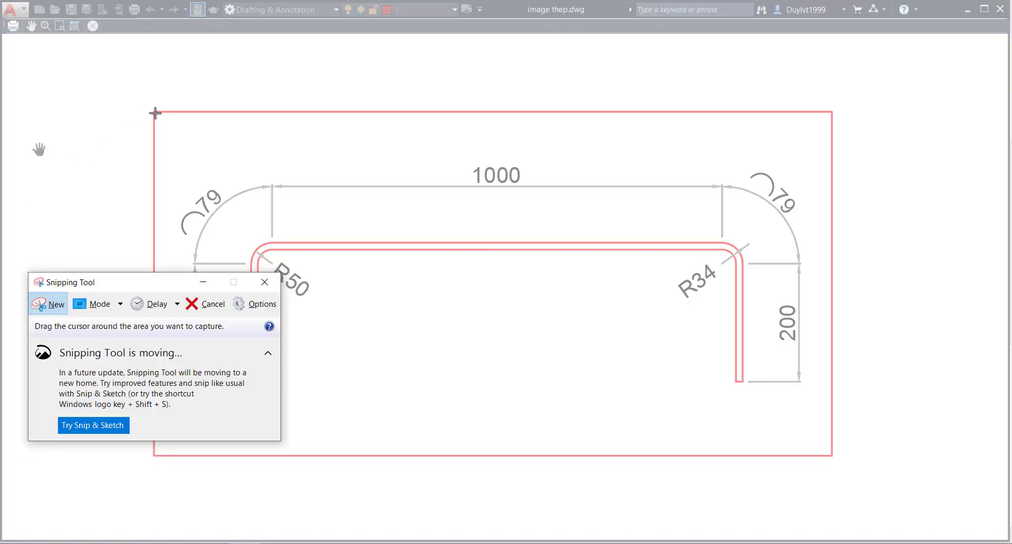
pyautogui.moveTo(154, 112)
pyautogui.mouseDown()
pyautogui.moveTo(820, 458)
pyautogui.moveTo(826, 438)
pyautogui.mouseUp()
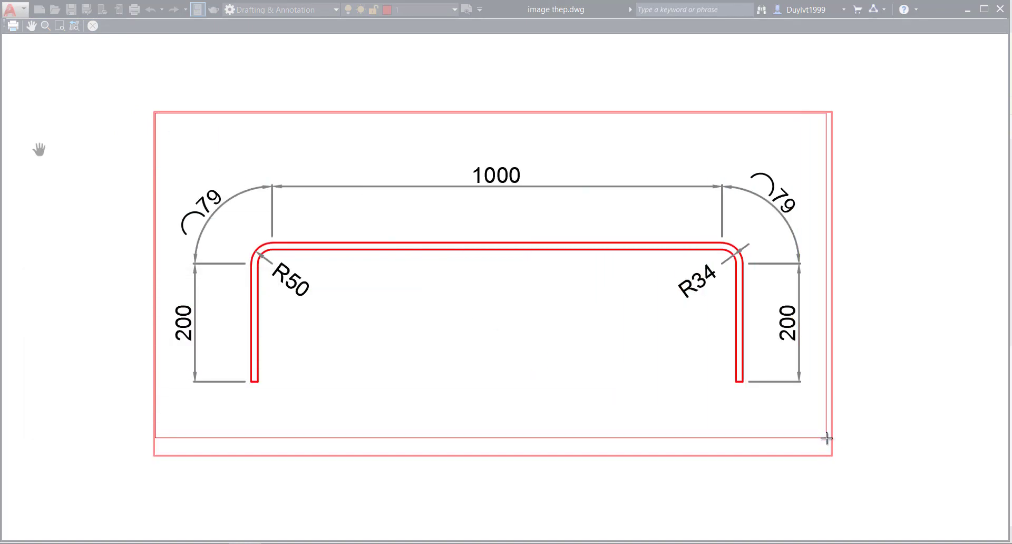
pyautogui.moveTo(826, 438); pyautogui.dragTo(831, 438)
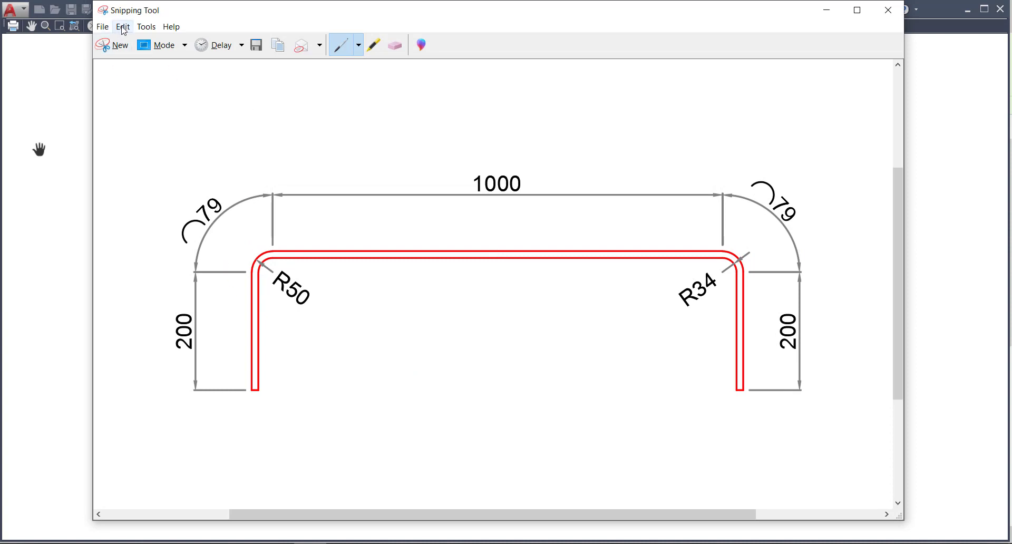
# Start Save As, browse to Desktop and create a new folder 'image thép'
pyautogui.click(102, 28)
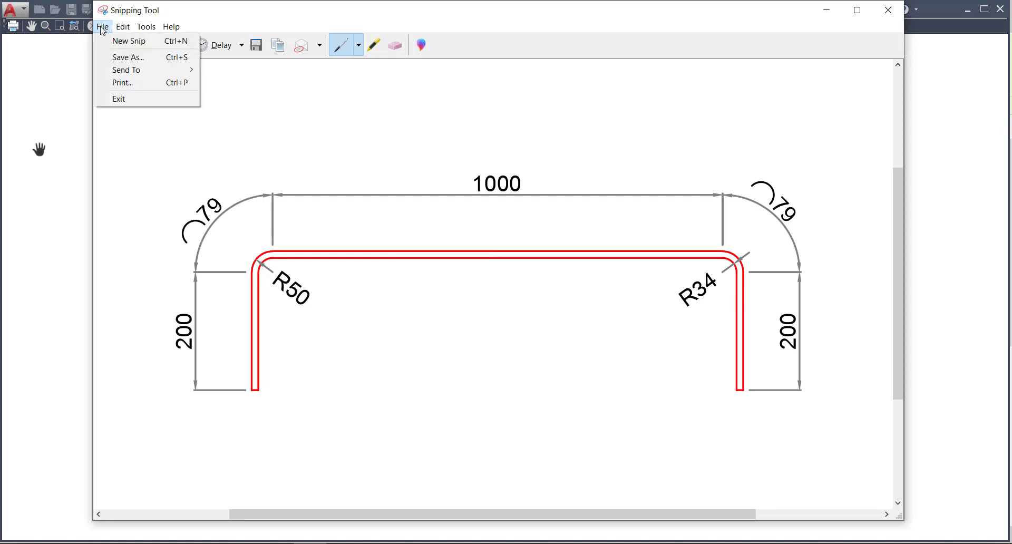
pyautogui.click(128, 57)
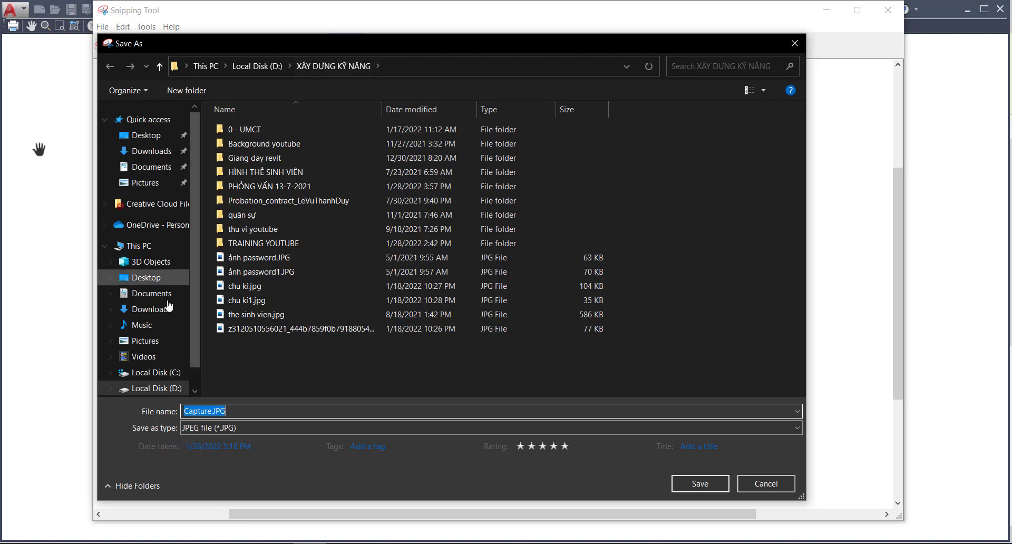
pyautogui.click(150, 277)
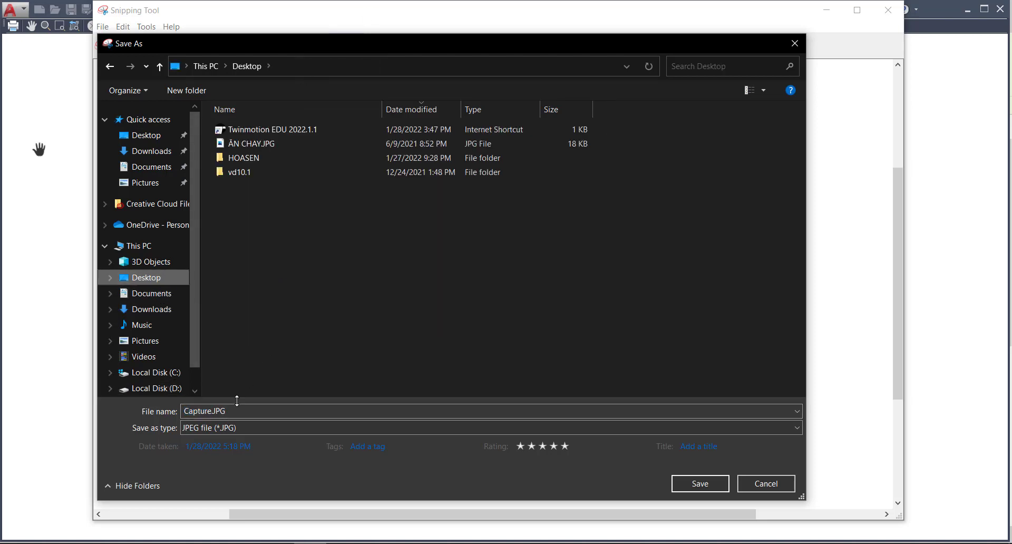
pyautogui.doubleClick(223, 411)
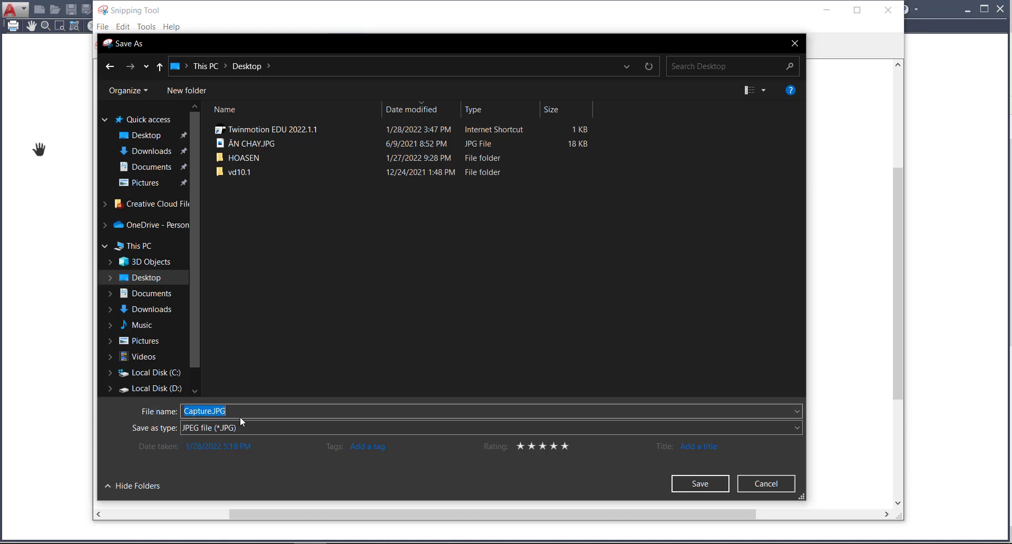
pyautogui.rightClick(317, 279)
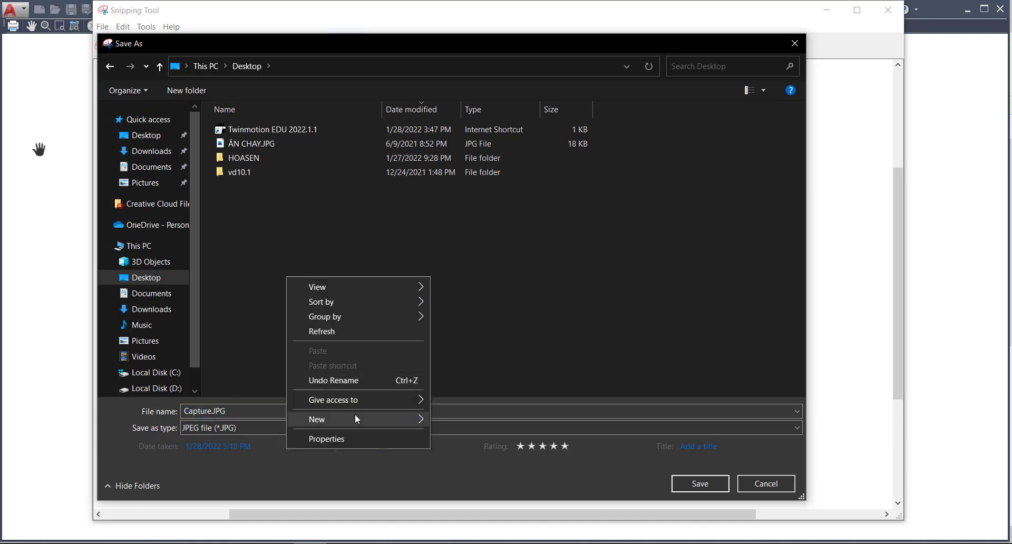
pyautogui.moveTo(357, 419)
pyautogui.click(479, 232)
pyautogui.write('image thép')
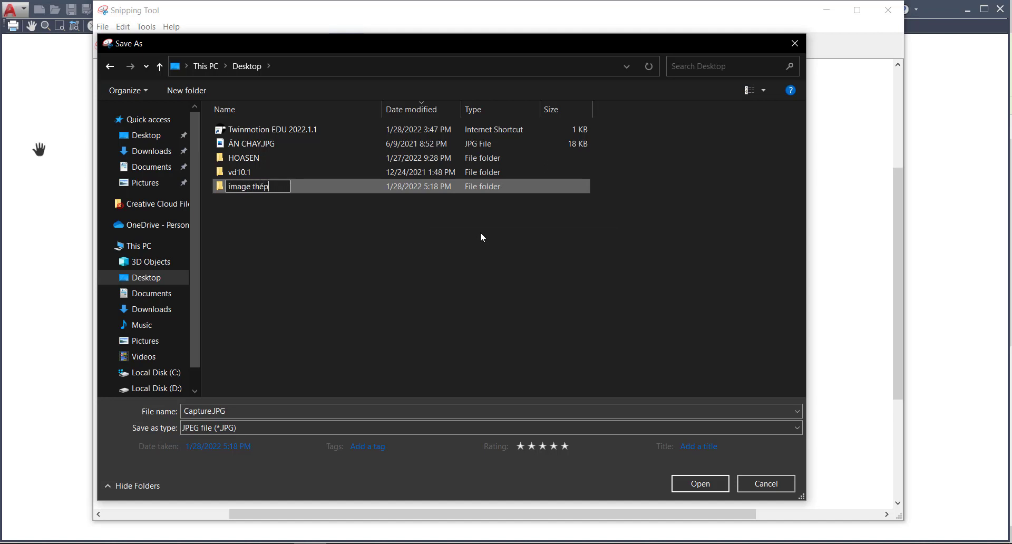
pyautogui.press('Return')
# Save the snip as h1 inside 'image thép' and minimize Snipping Tool
pyautogui.doubleClick(347, 184)
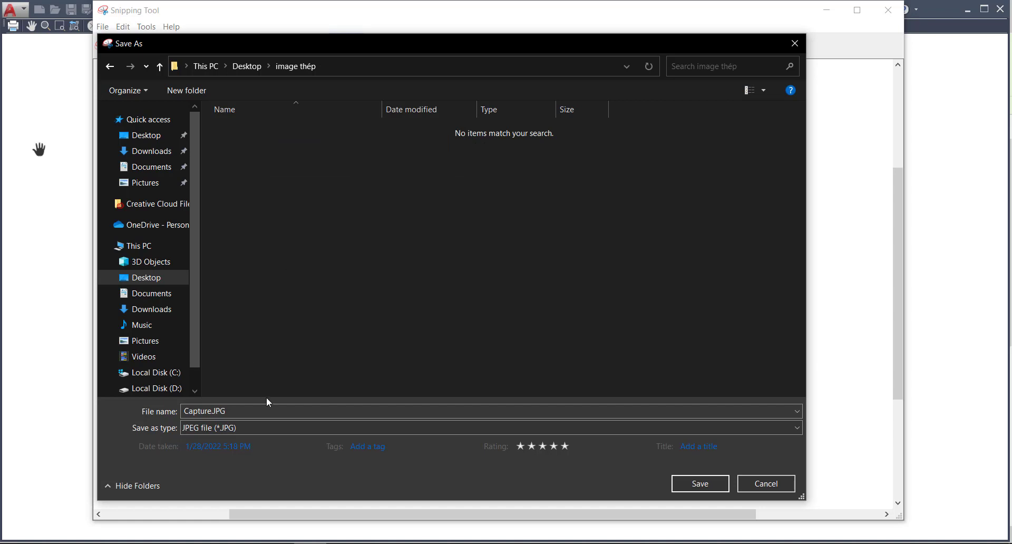
pyautogui.click(265, 411)
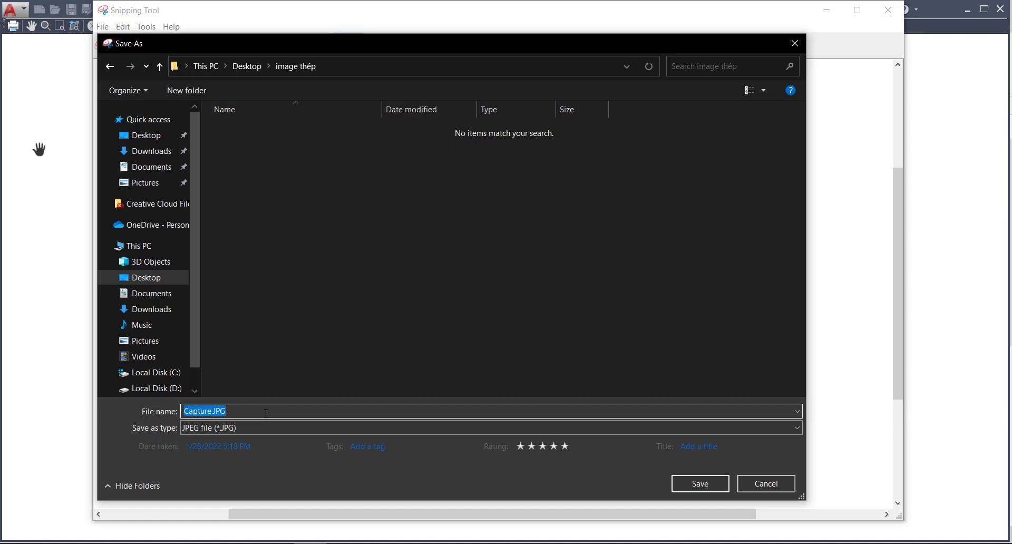
pyautogui.click(716, 484)
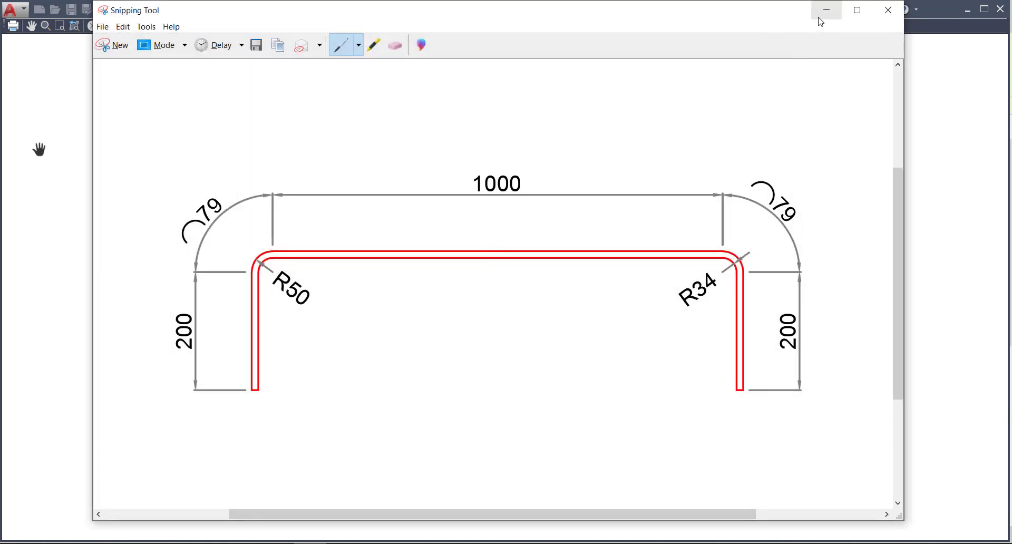
pyautogui.click(819, 18)
# Add h1.JPG from Desktop\image thép and assign it as row L0's image
pyautogui.click(968, 10)
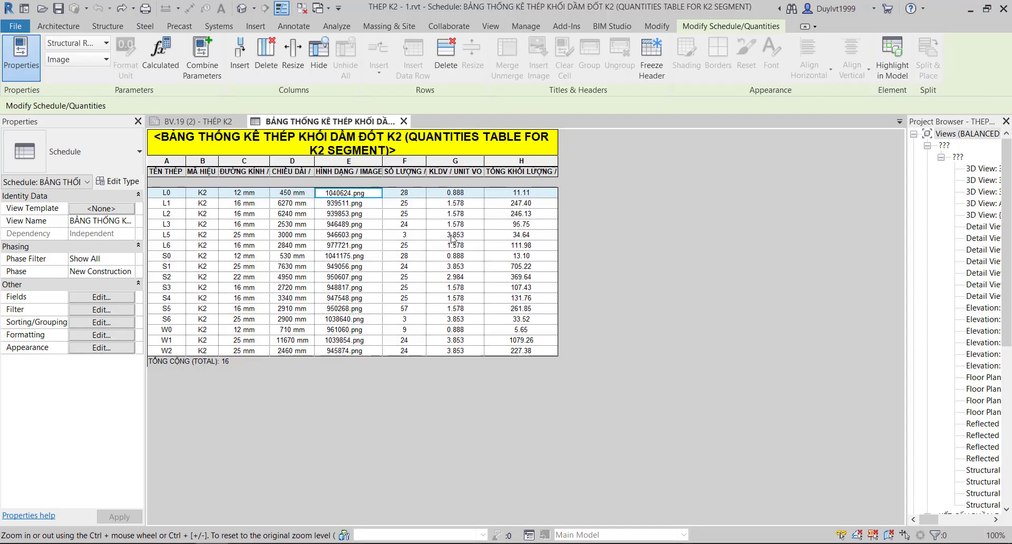
pyautogui.click(377, 194)
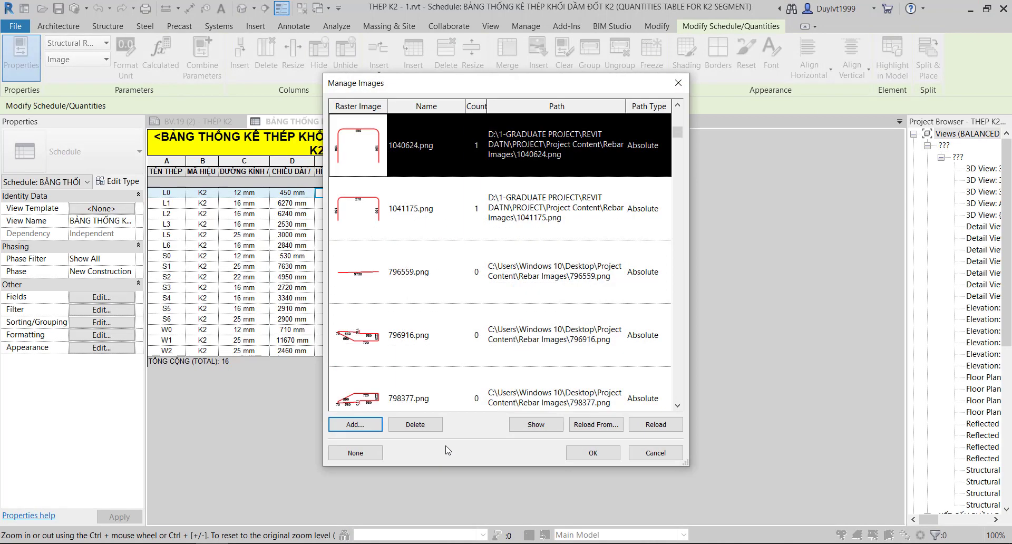
pyautogui.click(372, 431)
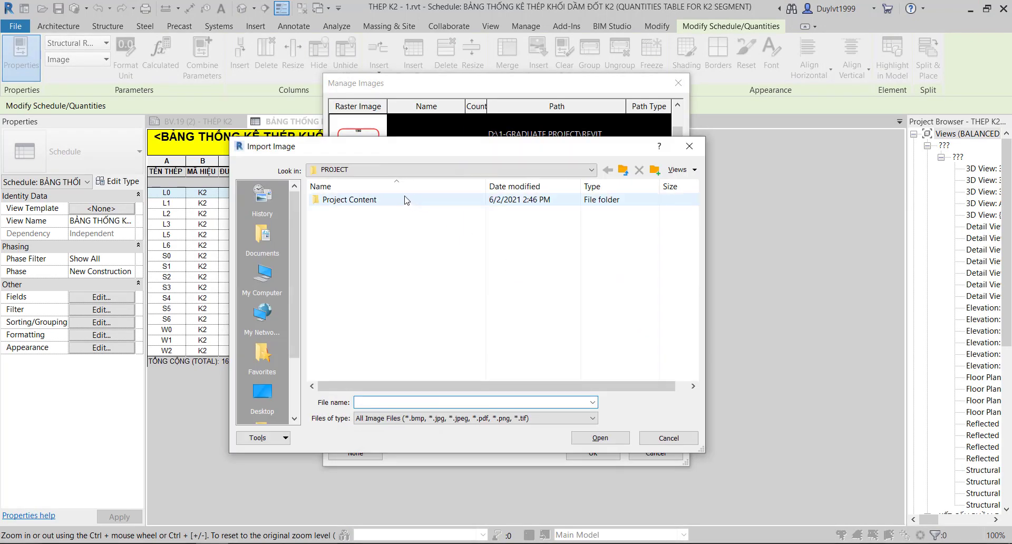
pyautogui.click(269, 393)
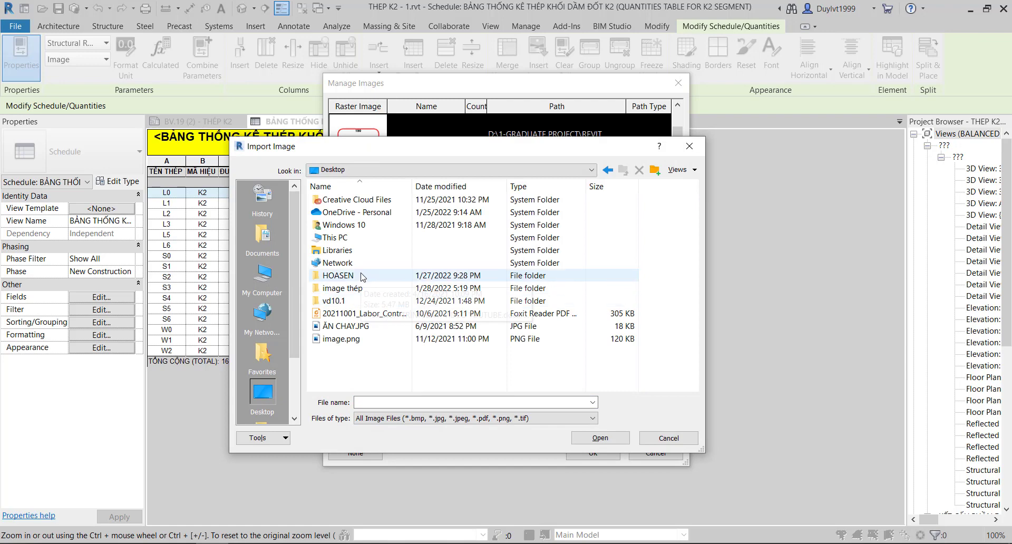
pyautogui.click(345, 339)
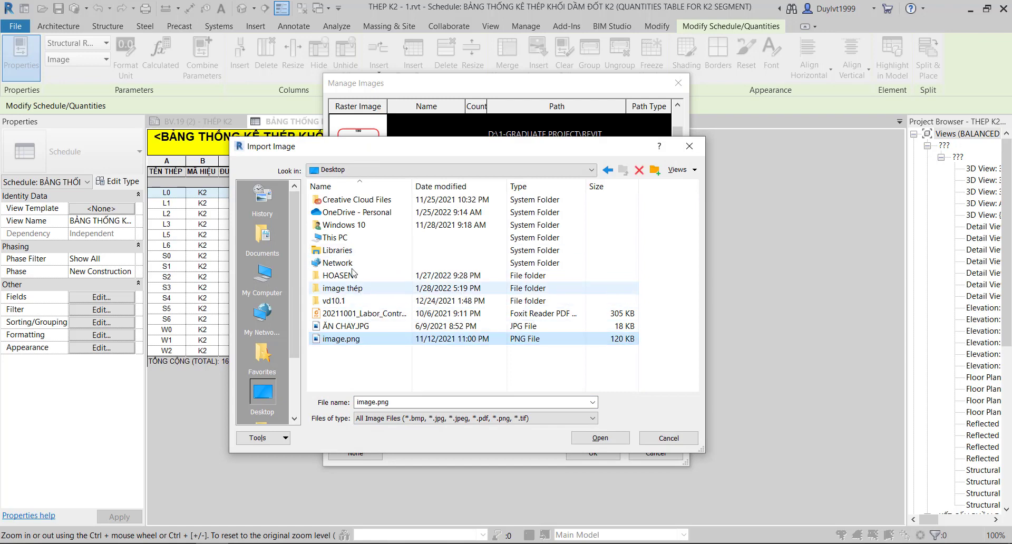
pyautogui.doubleClick(352, 289)
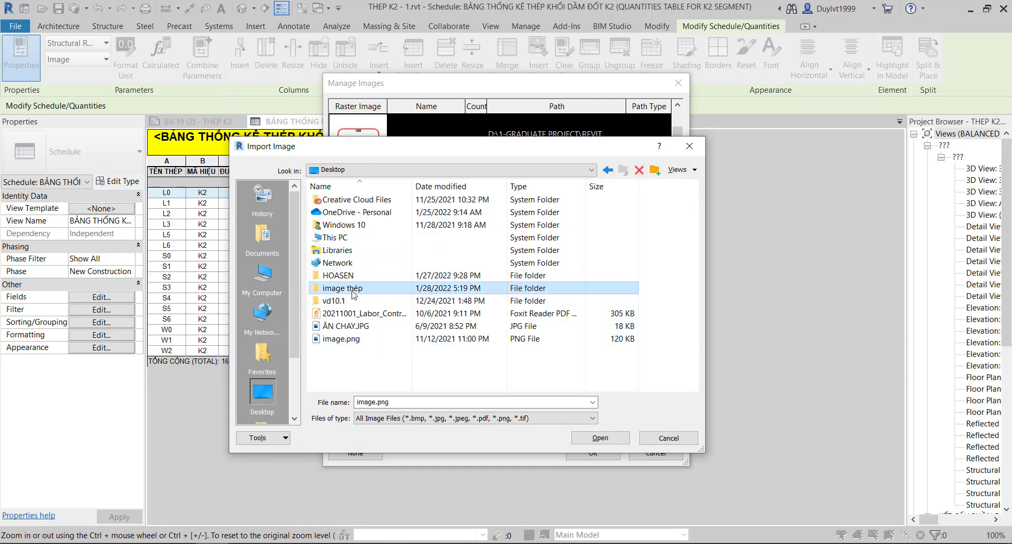
pyautogui.click(616, 442)
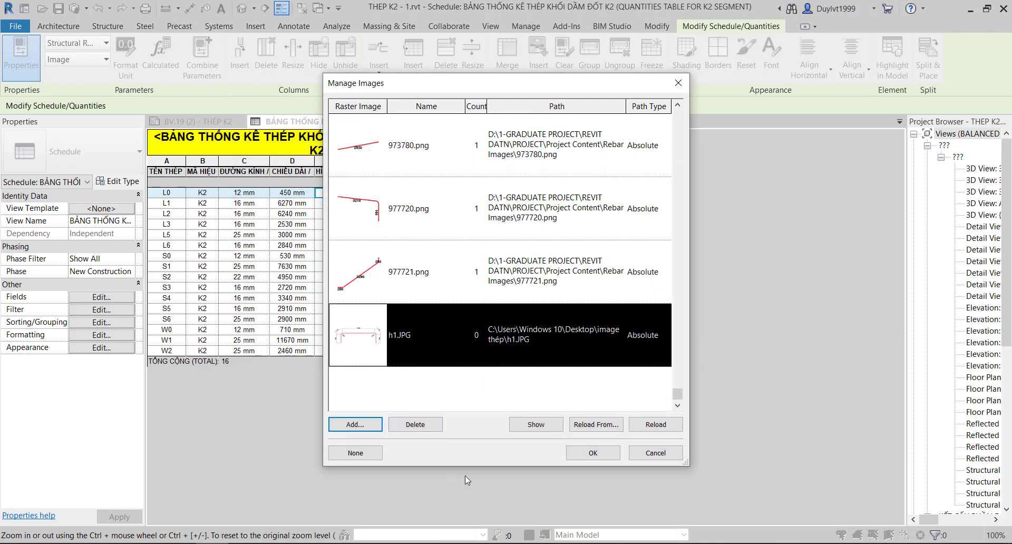
pyautogui.click(575, 457)
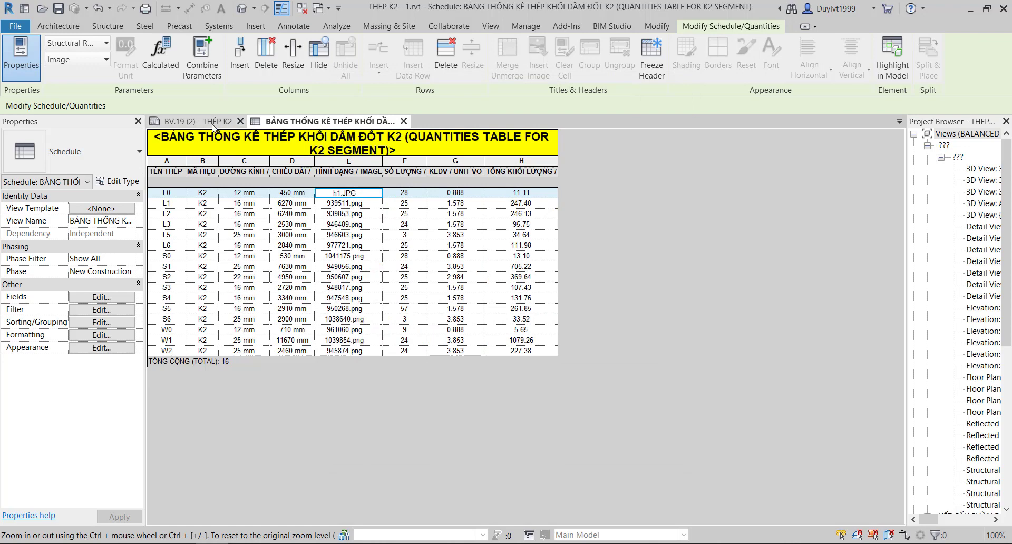
# Open sheet BV.19 (2) and zoom into the first K2 row's image cell
pyautogui.click(213, 127)
pyautogui.scroll(3, 527, 264)
pyautogui.click(538, 264)
pyautogui.scroll(3, 486, 247)
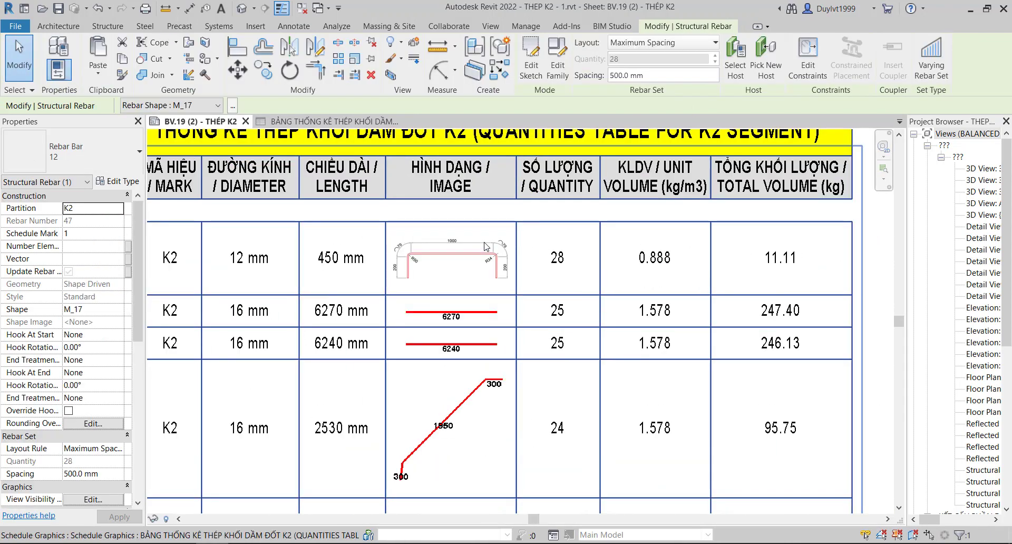
pyautogui.scroll(2, 485, 247)
pyautogui.scroll(1, 643, 293)
pyautogui.moveTo(644, 294)
pyautogui.mouseDown(button='middle')
pyautogui.moveTo(675, 301)
pyautogui.moveTo(718, 350)
pyautogui.mouseUp(button='middle')
pyautogui.scroll(2, 662, 323)
pyautogui.scroll(1, 561, 340)
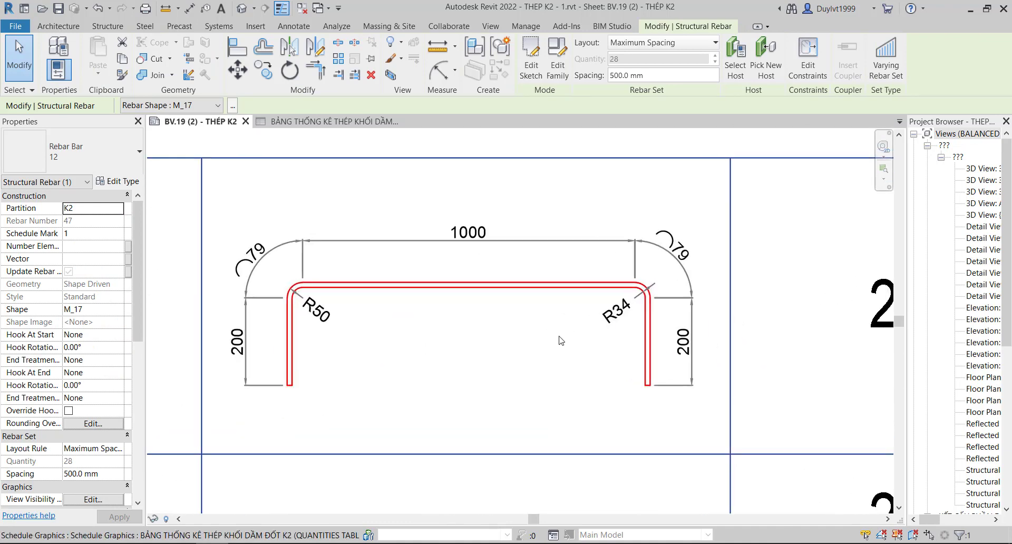
pyautogui.scroll(-1, 627, 353)
pyautogui.scroll(-1, 475, 354)
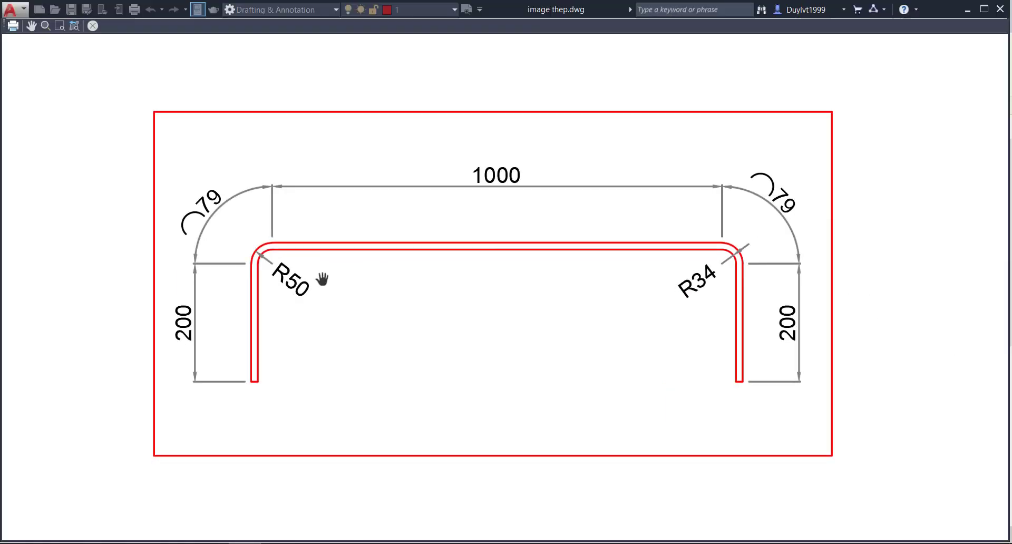
# Zoom around the AutoCAD plot preview, then return to the Revit sheet
pyautogui.scroll(4, 496, 175)
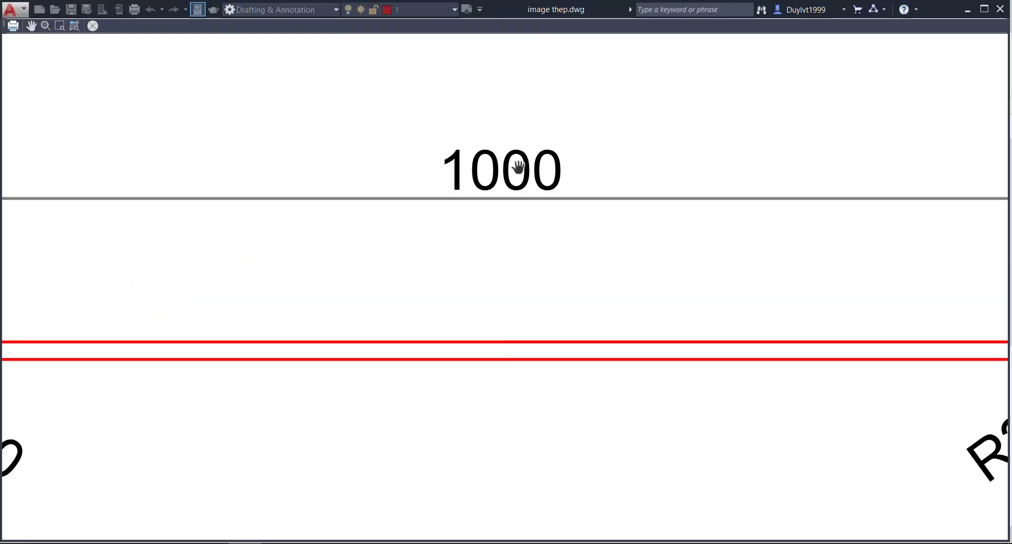
pyautogui.scroll(-10, 519, 169)
pyautogui.scroll(5, 526, 179)
pyautogui.scroll(3, 526, 179)
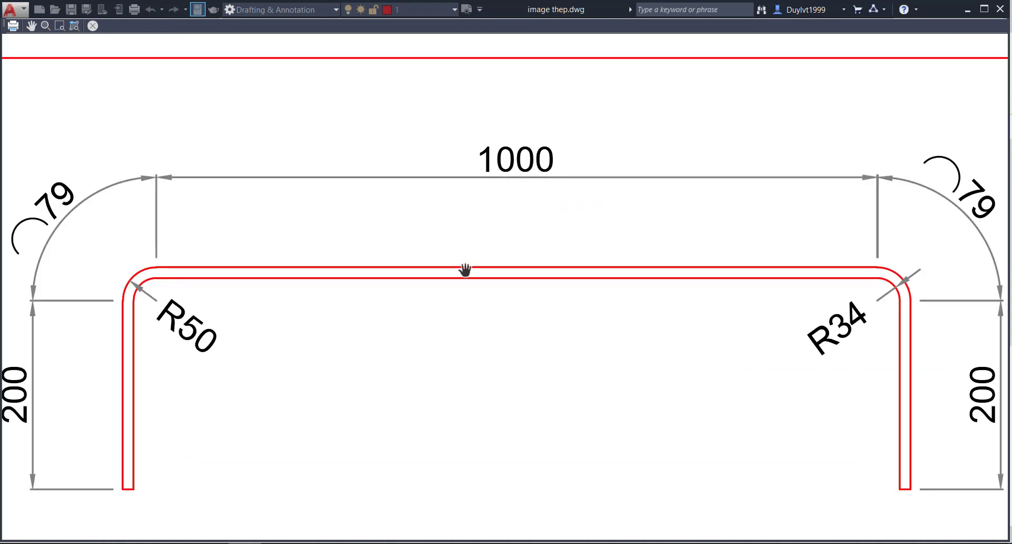
pyautogui.scroll(-5, 484, 310)
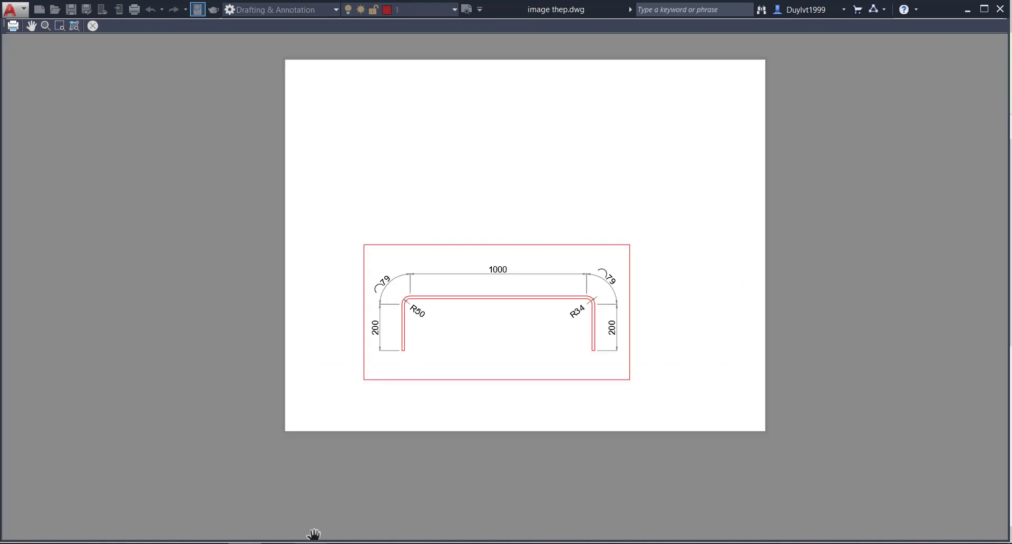
pyautogui.click(259, 540)
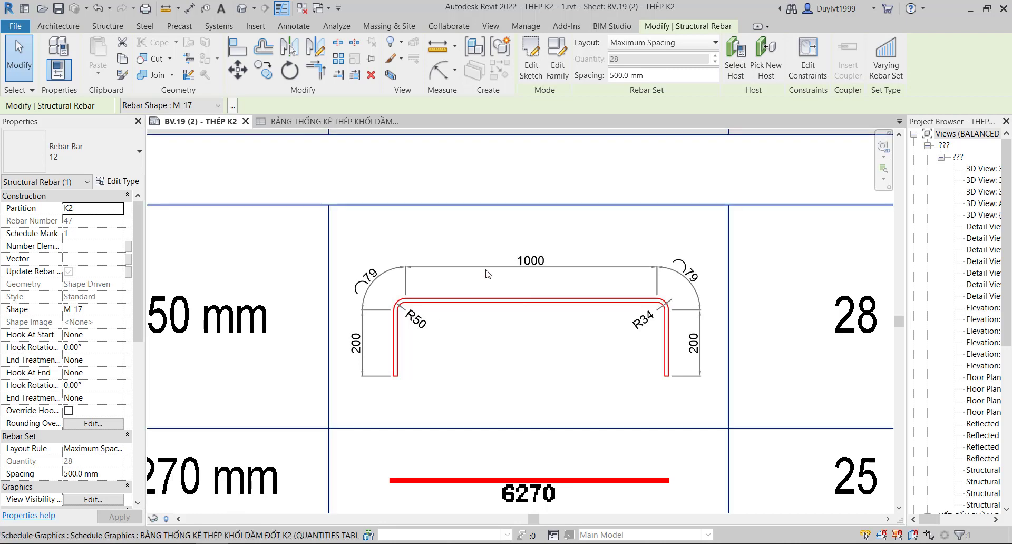
pyautogui.scroll(-3, 485, 273)
pyautogui.scroll(1, 500, 261)
pyautogui.scroll(1, 509, 253)
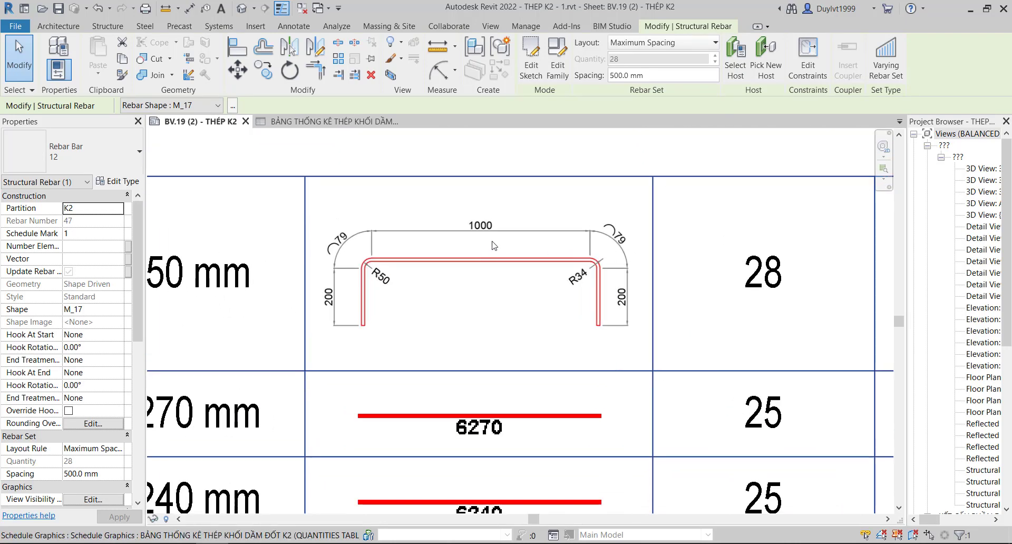
pyautogui.scroll(-2, 493, 226)
pyautogui.scroll(1, 498, 179)
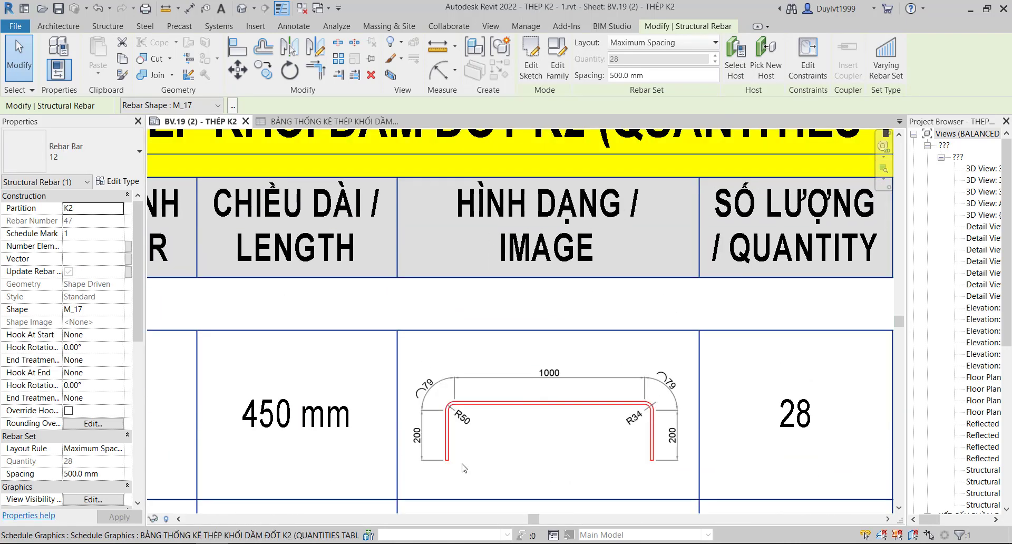
pyautogui.scroll(1, 618, 389)
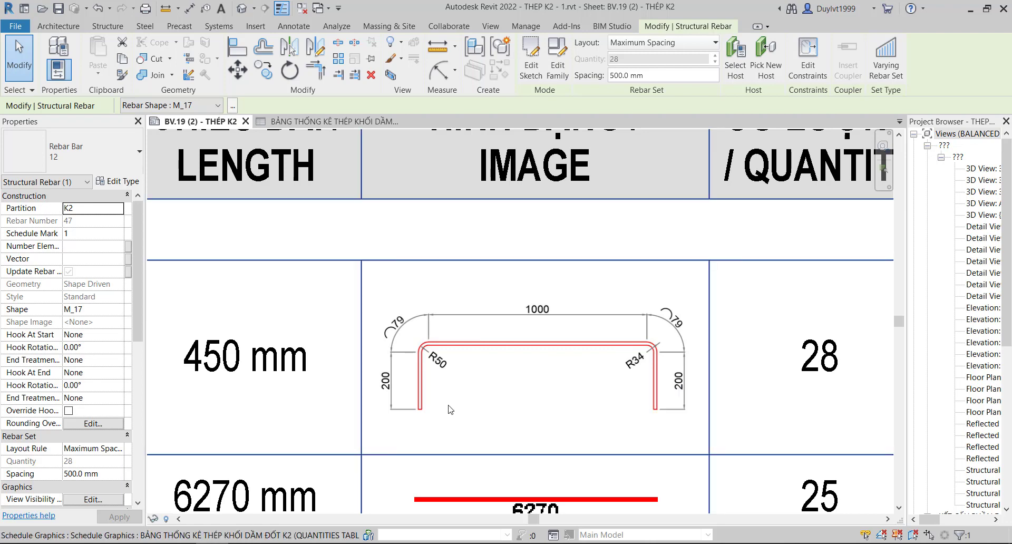
pyautogui.moveTo(451, 409); pyautogui.dragTo(436, 376, button='middle')
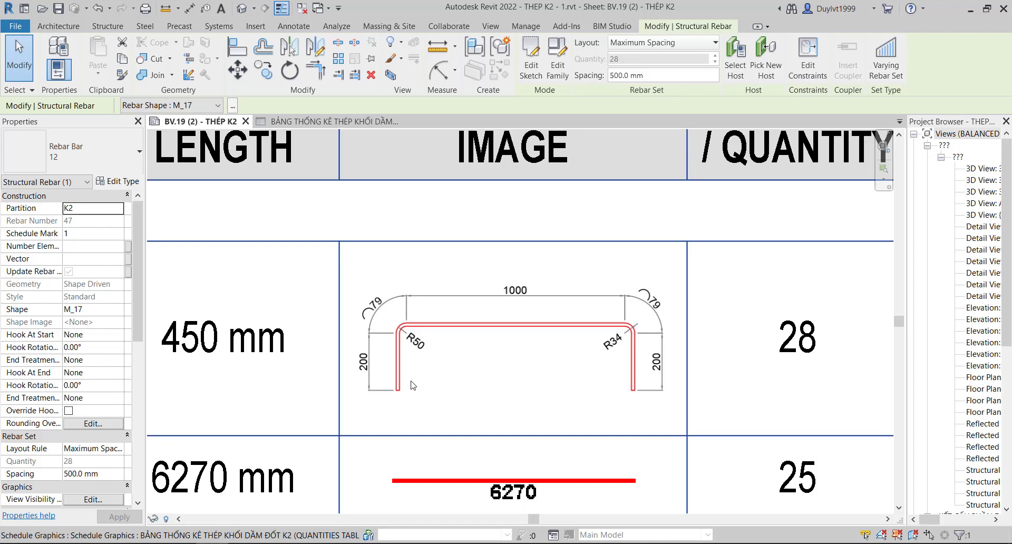